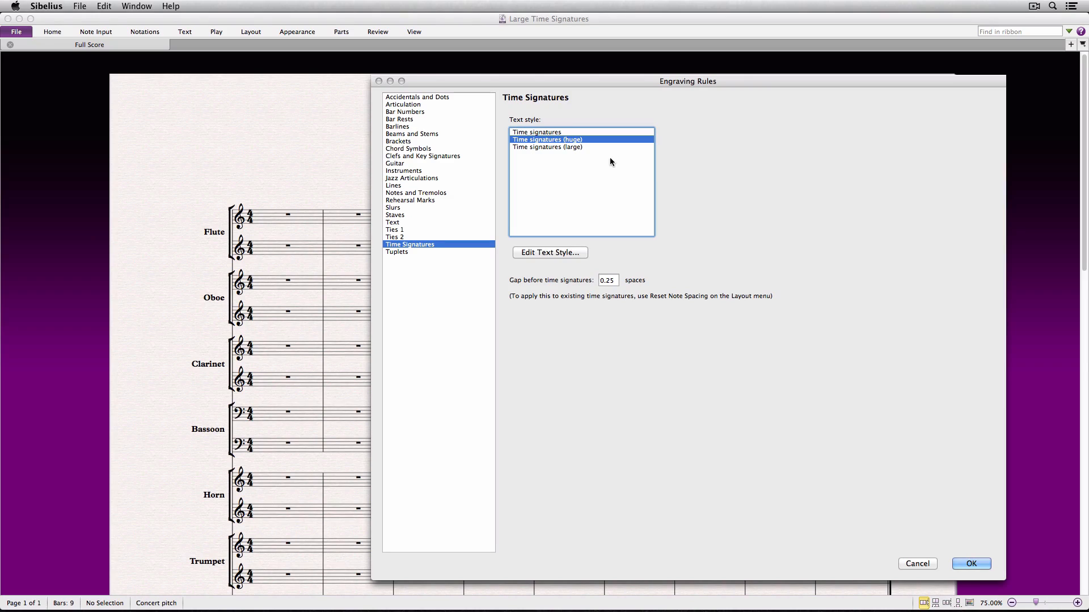
# Step: Change the Time signatures (huge) text style to the Opus Big Time Std font with 100% line spacing, and apply the engraving rules
pyautogui.click(542, 253)
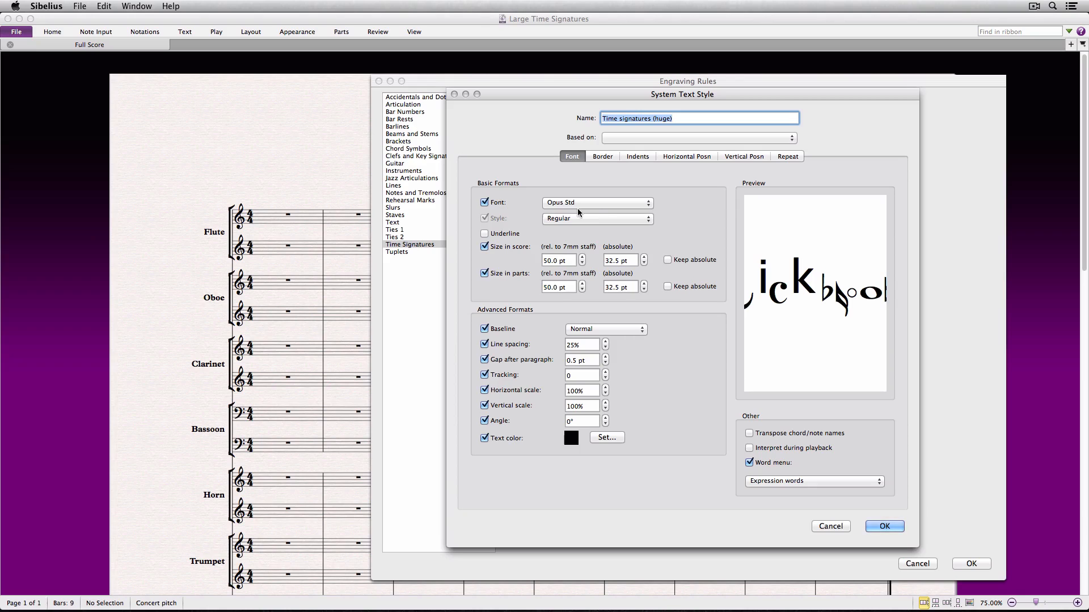
pyautogui.click(639, 204)
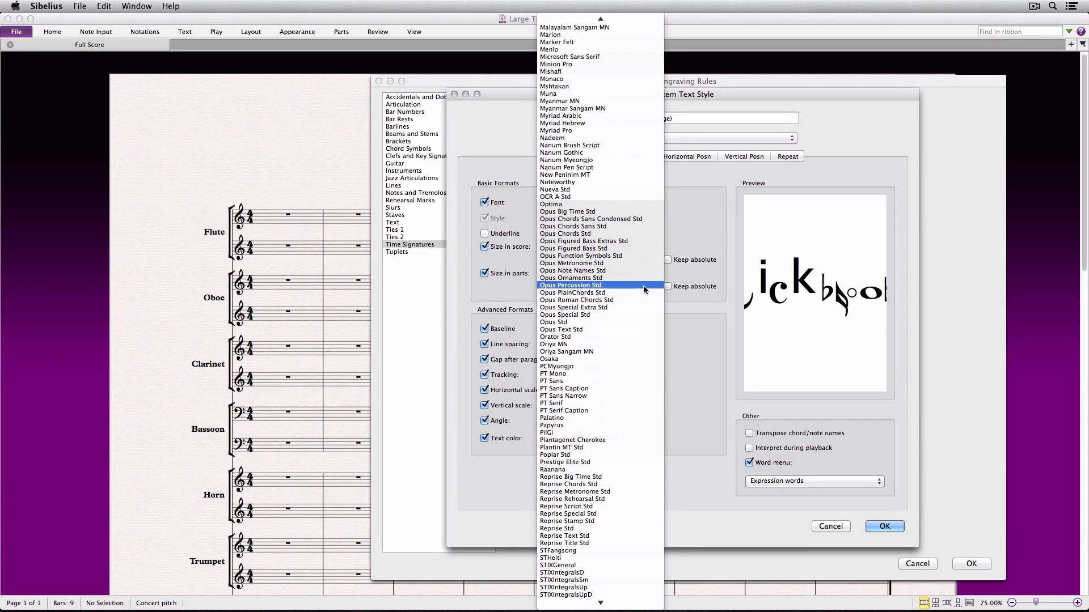
pyautogui.click(605, 211)
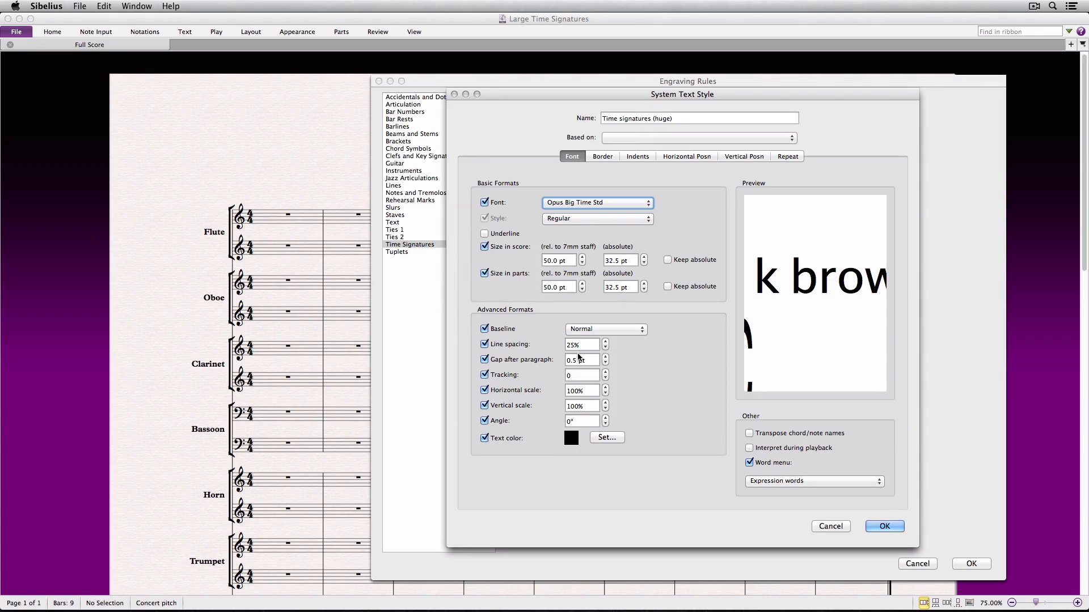
pyautogui.click(573, 345)
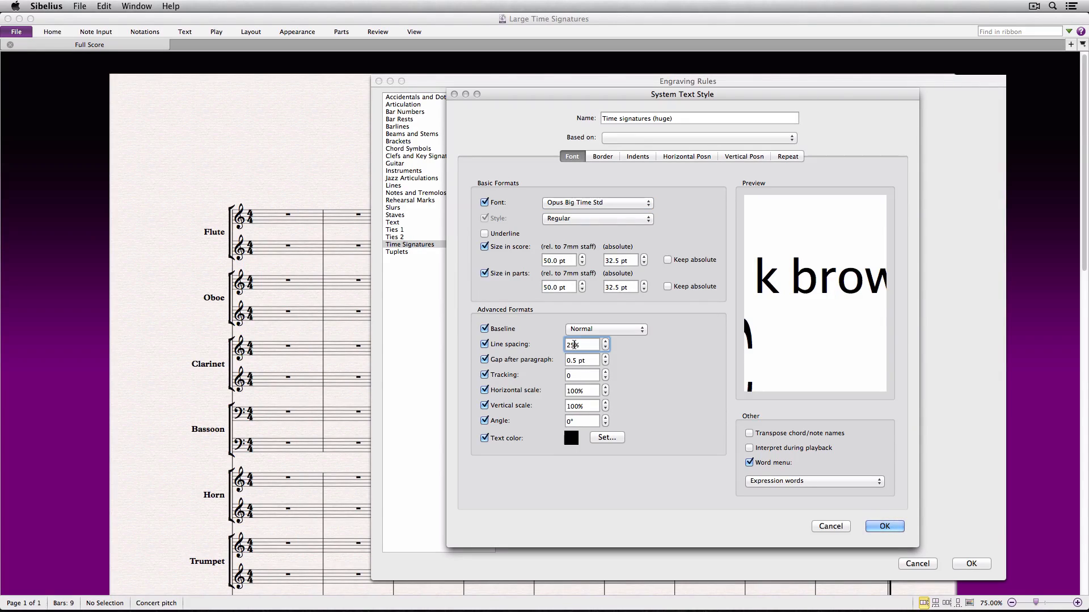
pyautogui.write('100')
pyautogui.click(885, 526)
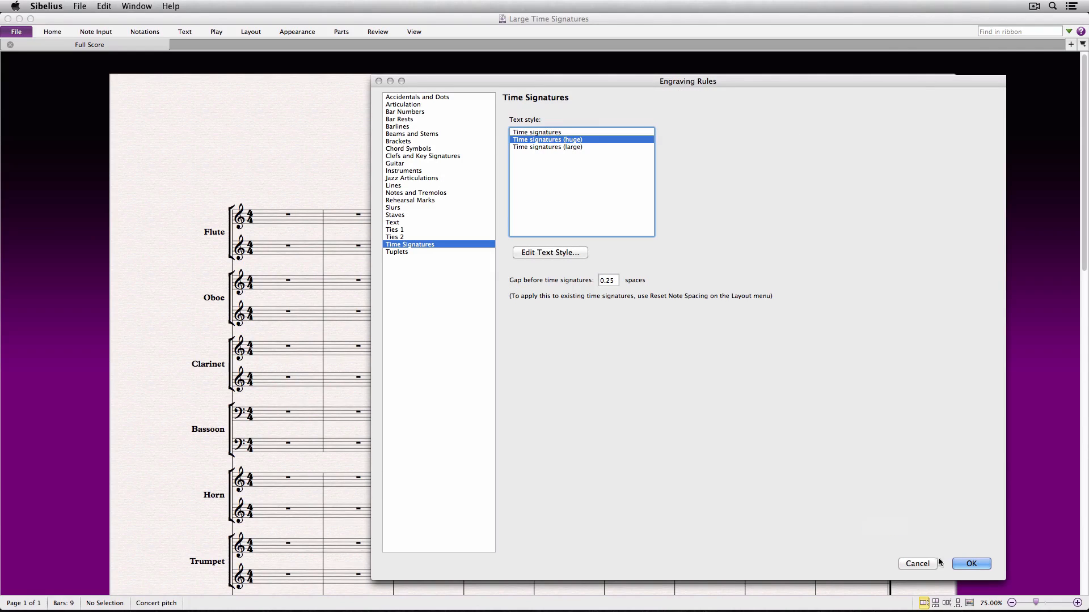
pyautogui.click(968, 567)
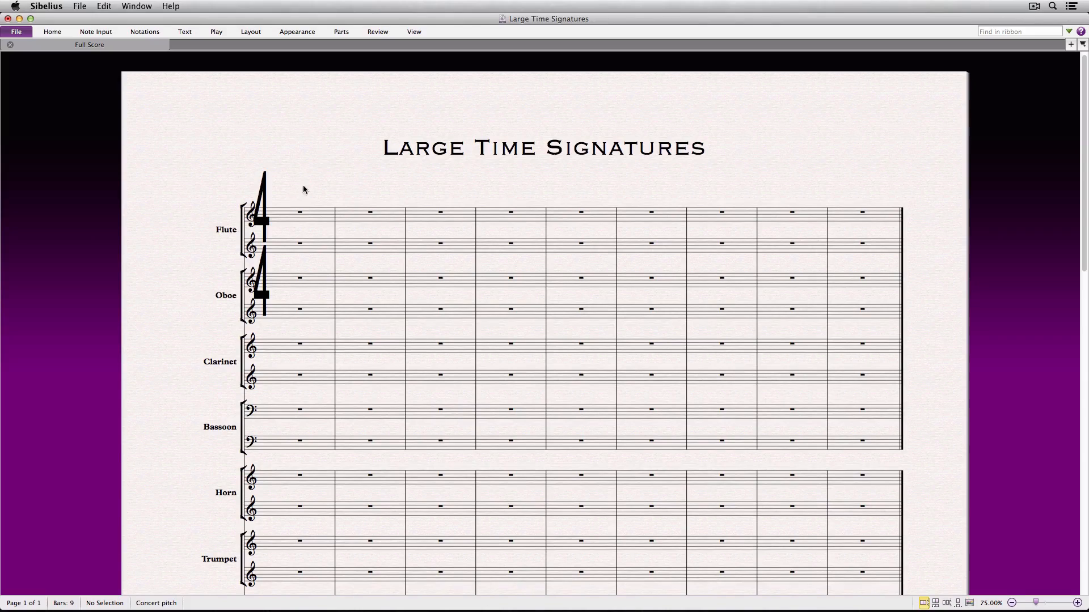
# Step: Set the default vertical position relative to staff to 0 spaces in score and parts for Time signatures (huge)
pyautogui.click(298, 32)
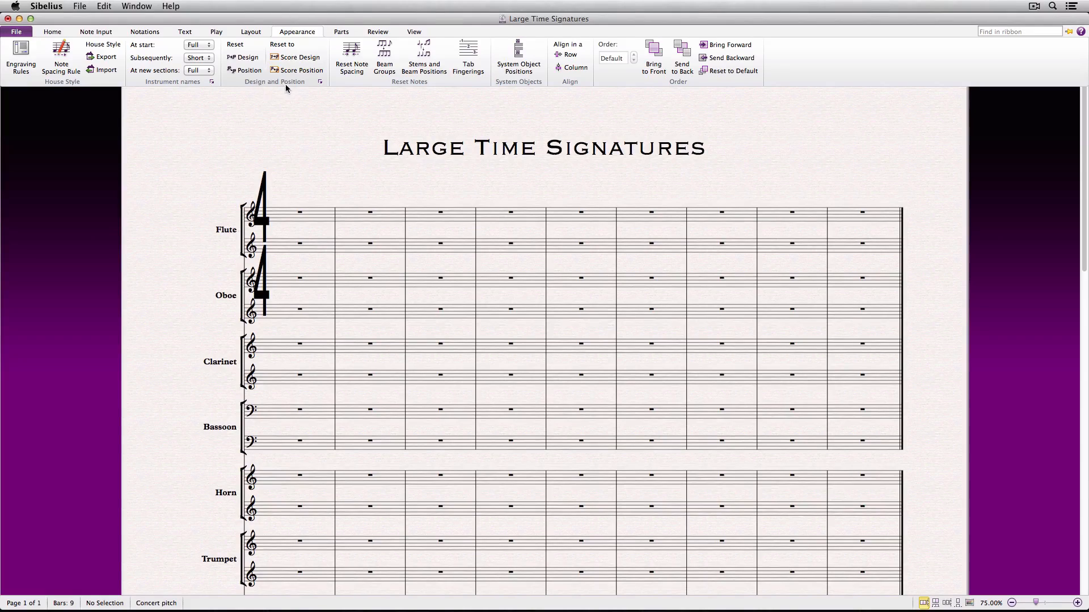
pyautogui.click(321, 83)
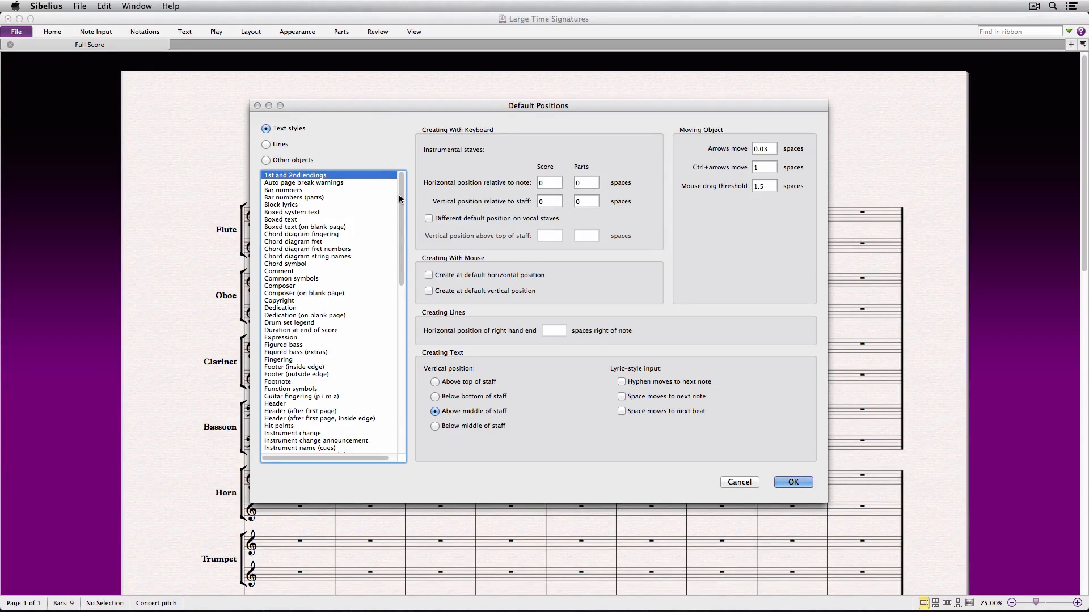
pyautogui.moveTo(401, 200); pyautogui.dragTo(379, 355)
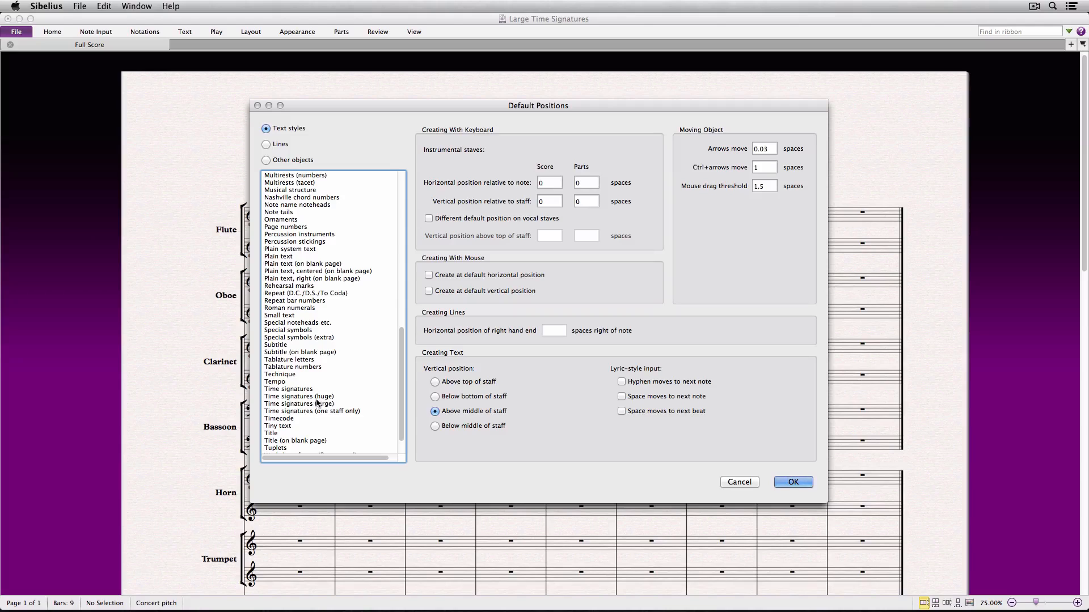
pyautogui.click(288, 397)
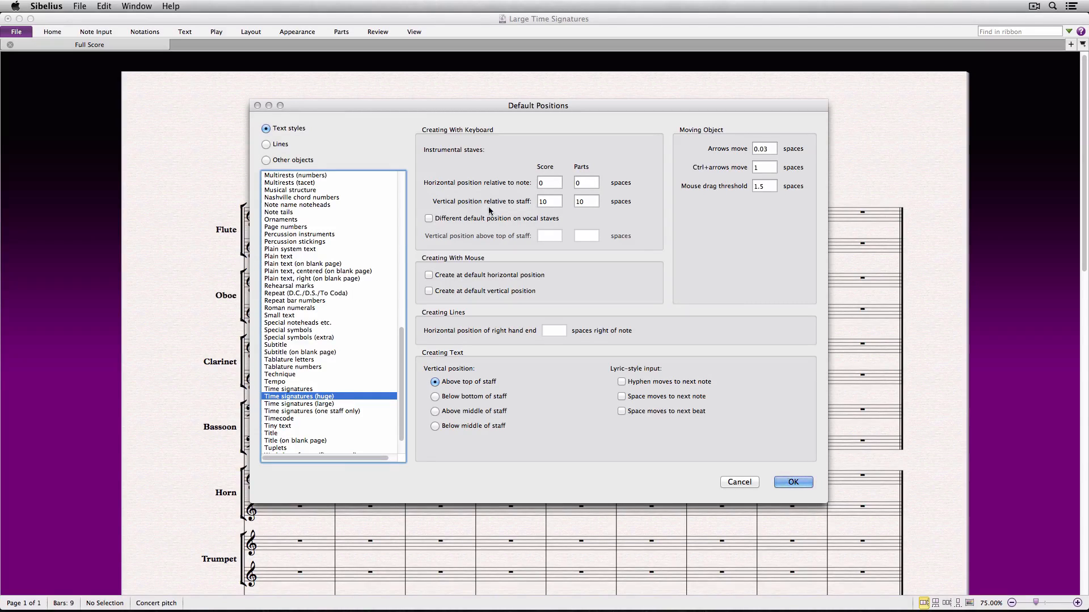
pyautogui.click(548, 202)
pyautogui.moveTo(547, 203); pyautogui.dragTo(535, 203)
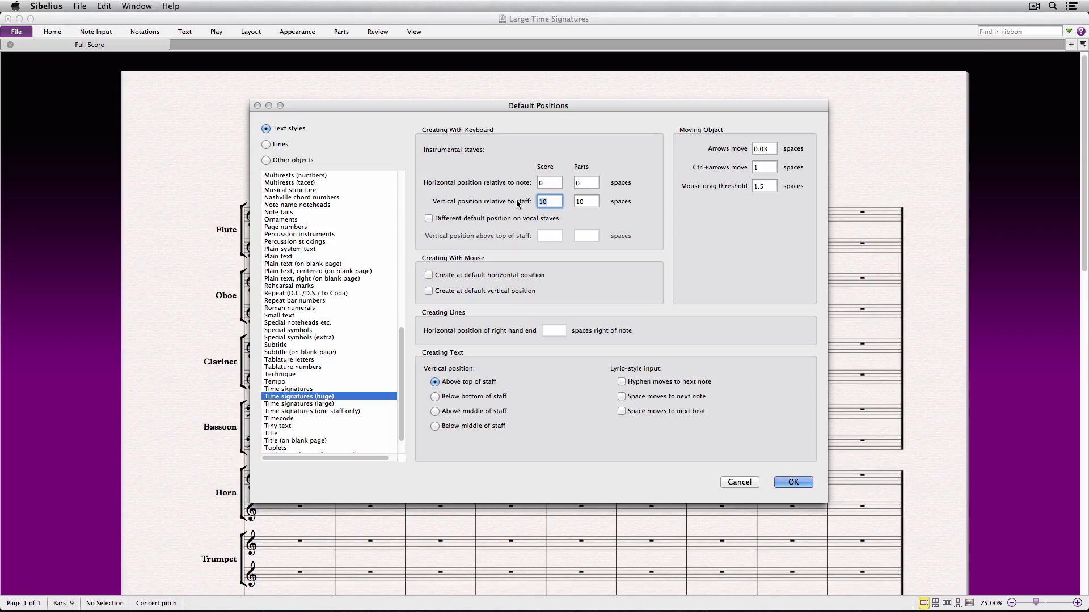
pyautogui.write('0')
pyautogui.click(579, 203)
pyautogui.moveTo(584, 201); pyautogui.dragTo(561, 200)
pyautogui.write('0')
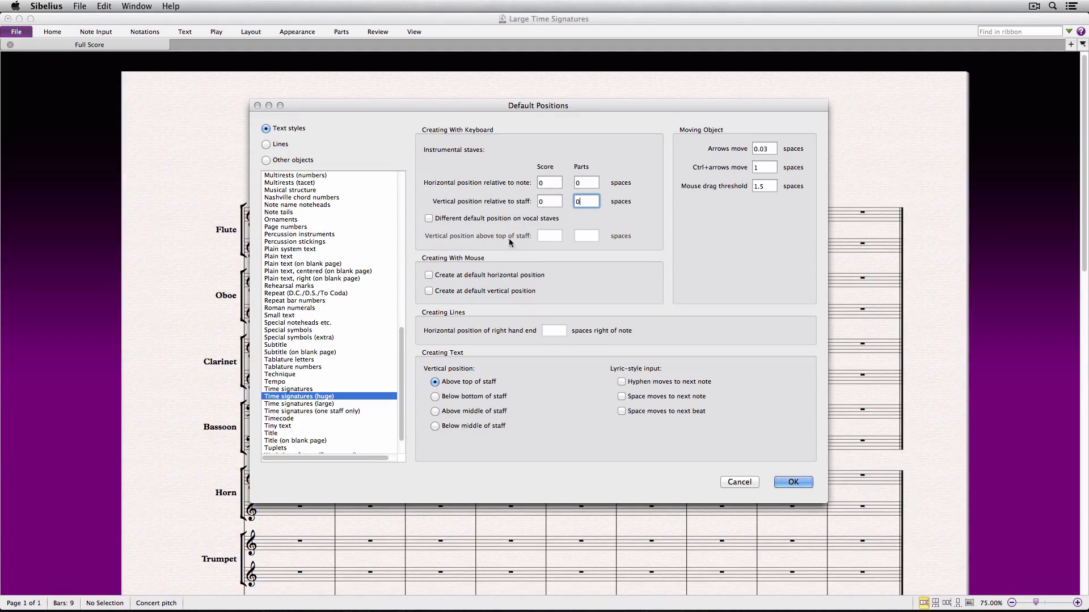
pyautogui.click(792, 483)
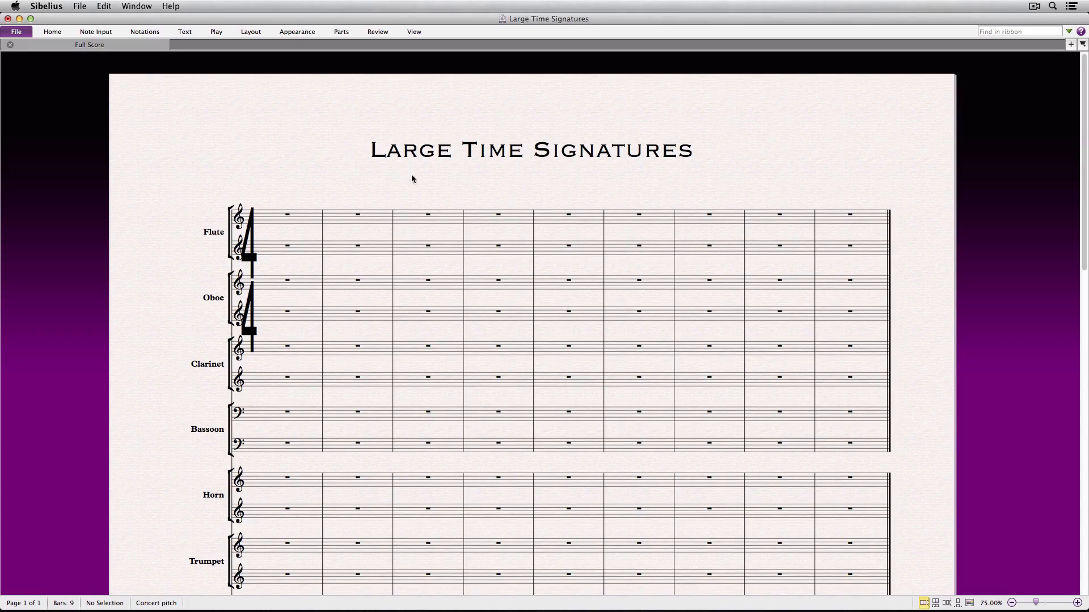
# Step: Add a 7/8 time signature at the start of bar 4
pyautogui.click(149, 32)
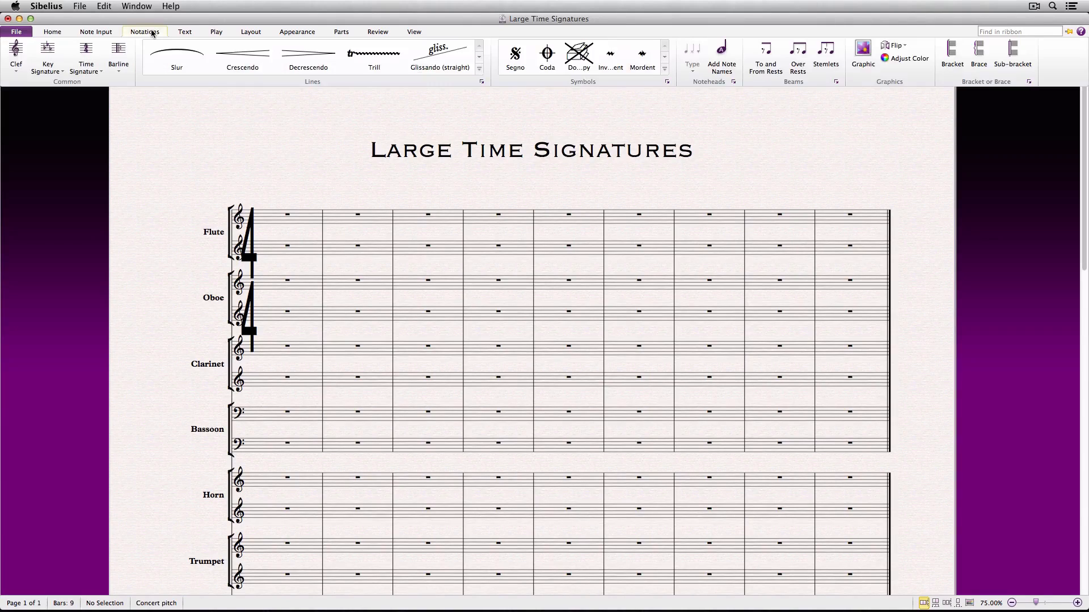
pyautogui.click(88, 52)
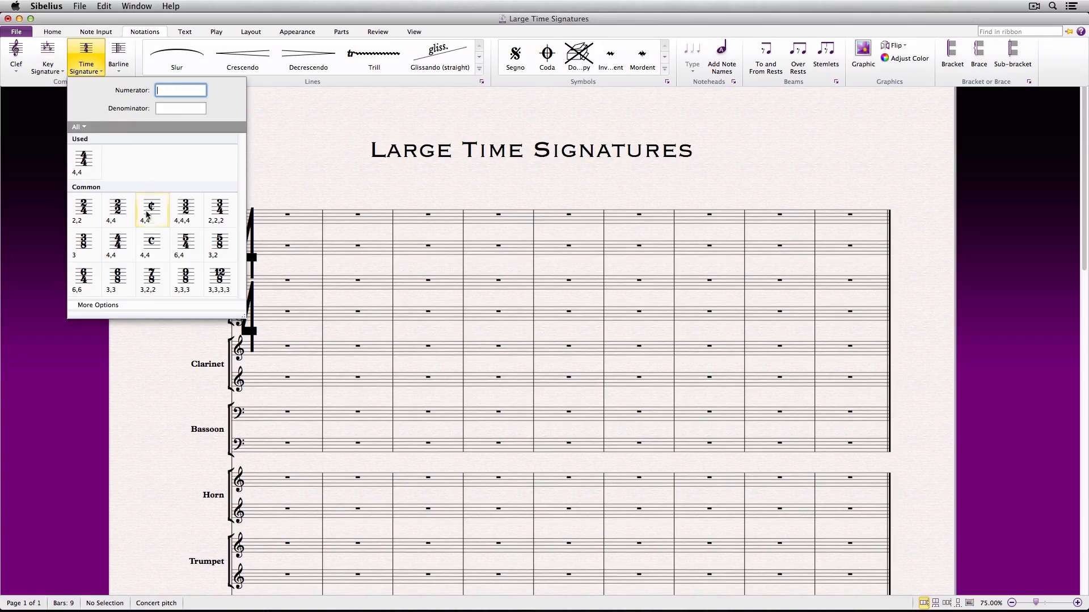
pyautogui.click(151, 278)
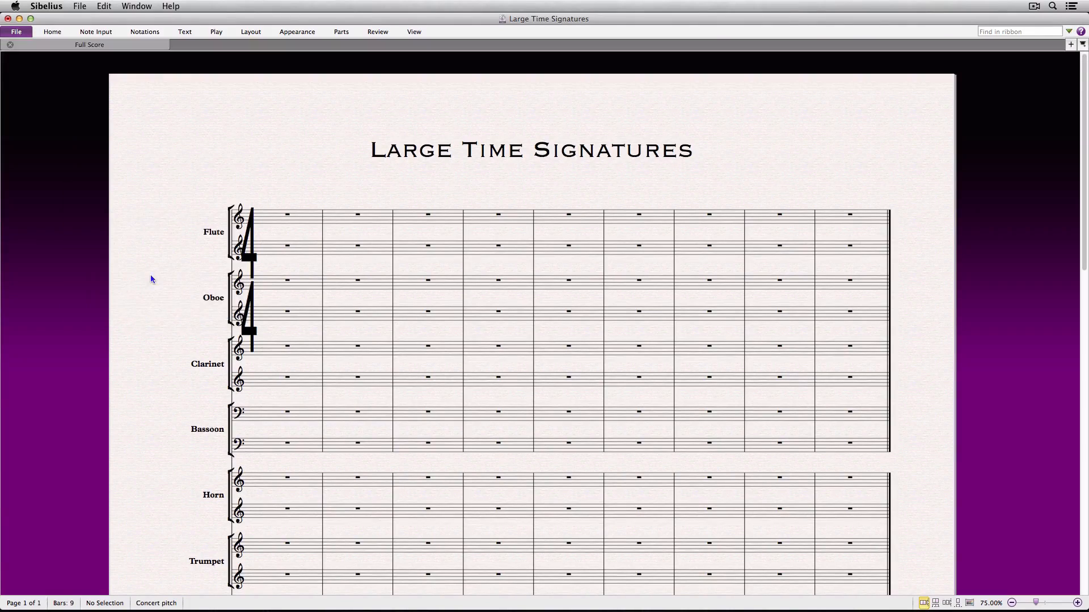
pyautogui.click(479, 221)
pyautogui.press('Escape')
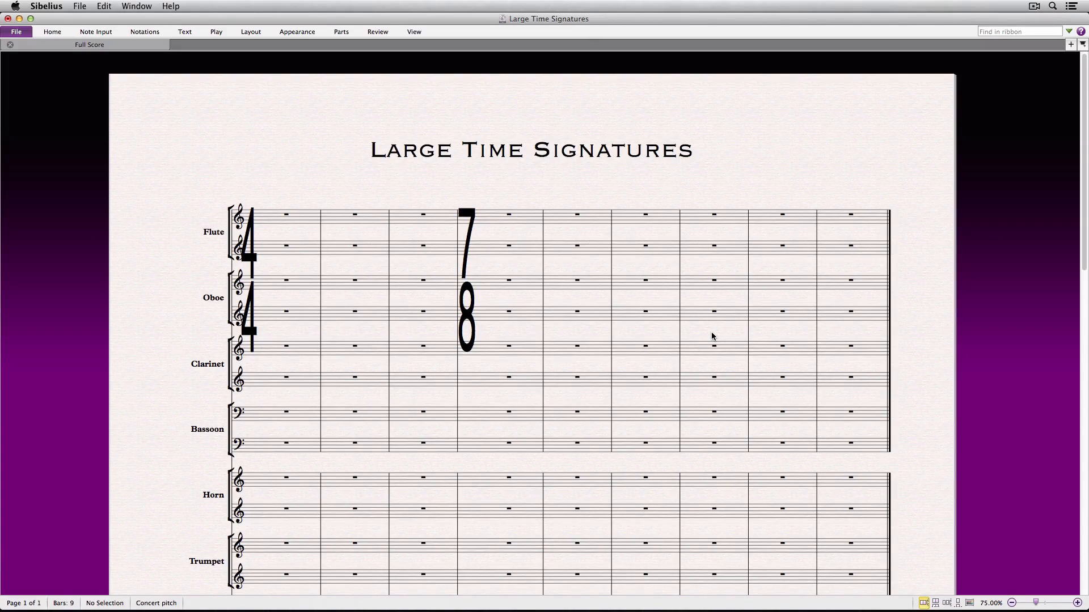
# Step: Add a 9/8 time signature at the start of bar 7
pyautogui.rightClick(661, 262)
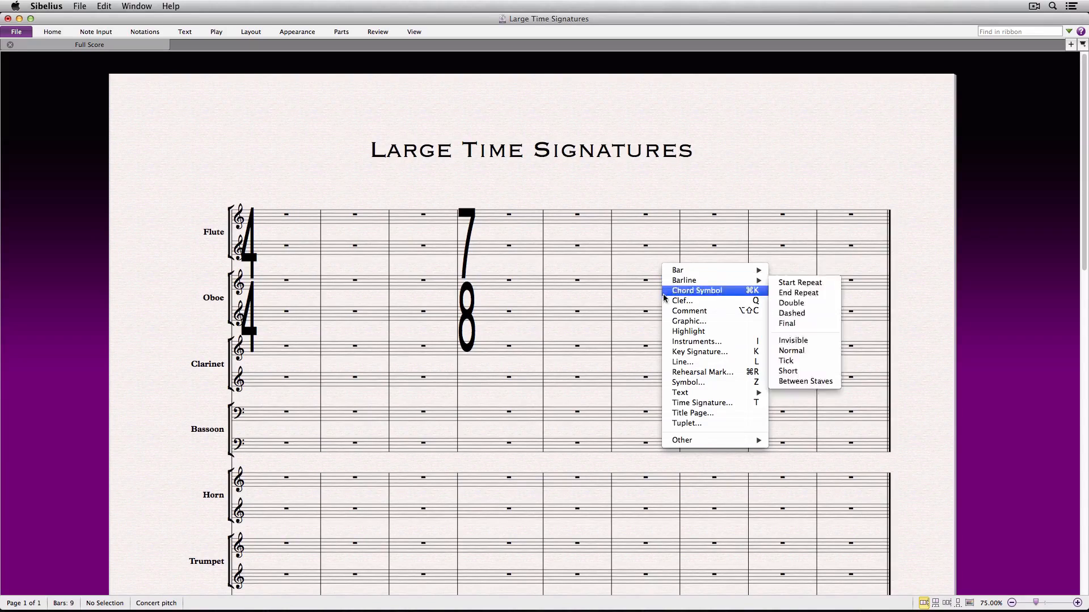
pyautogui.click(676, 403)
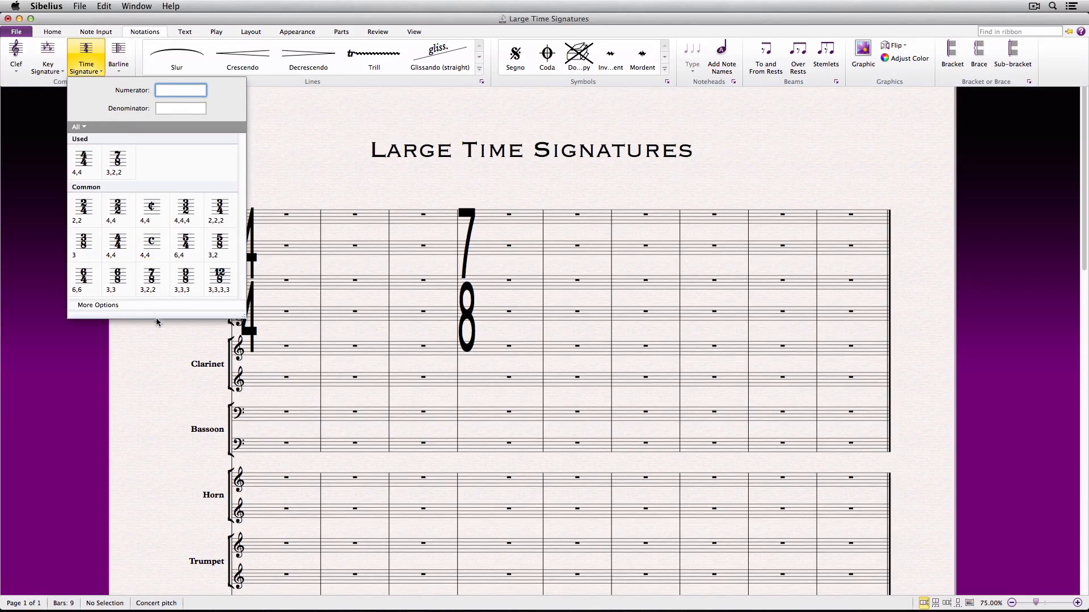
pyautogui.click(182, 280)
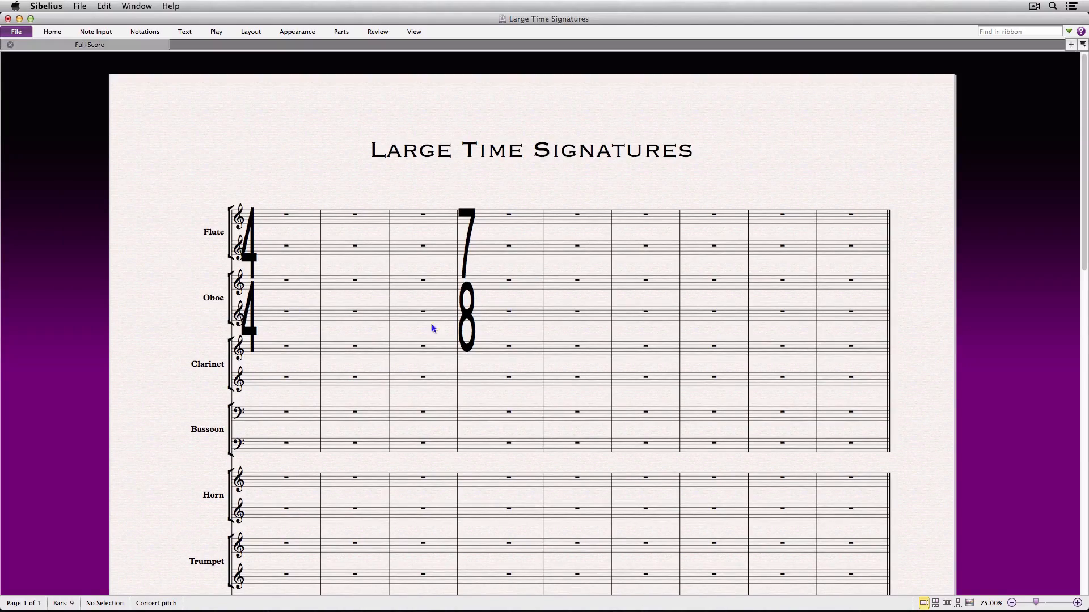
pyautogui.click(691, 219)
pyautogui.click(692, 174)
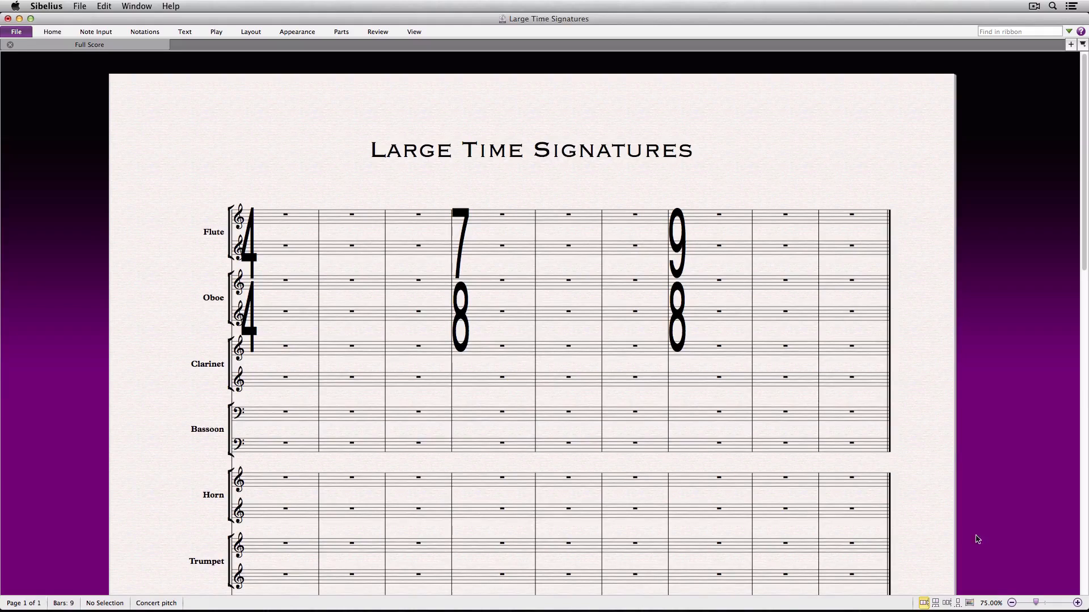
# Step: Add the Horn (a) staff to the system object positions, keeping the existing staves selected
pyautogui.moveTo(1034, 604); pyautogui.dragTo(1025, 603)
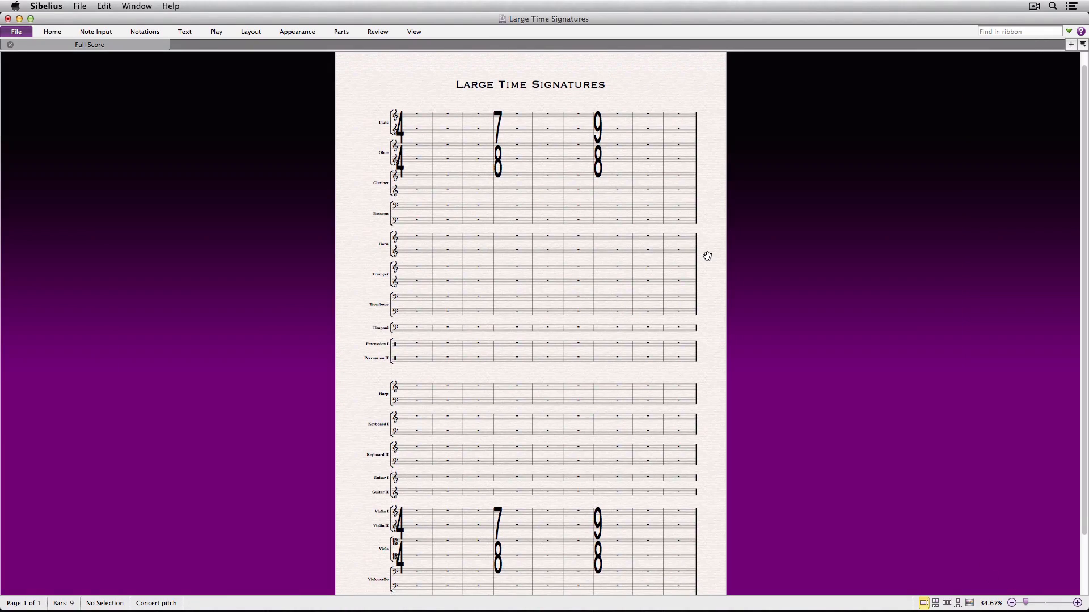
pyautogui.scroll(-2, 707, 256)
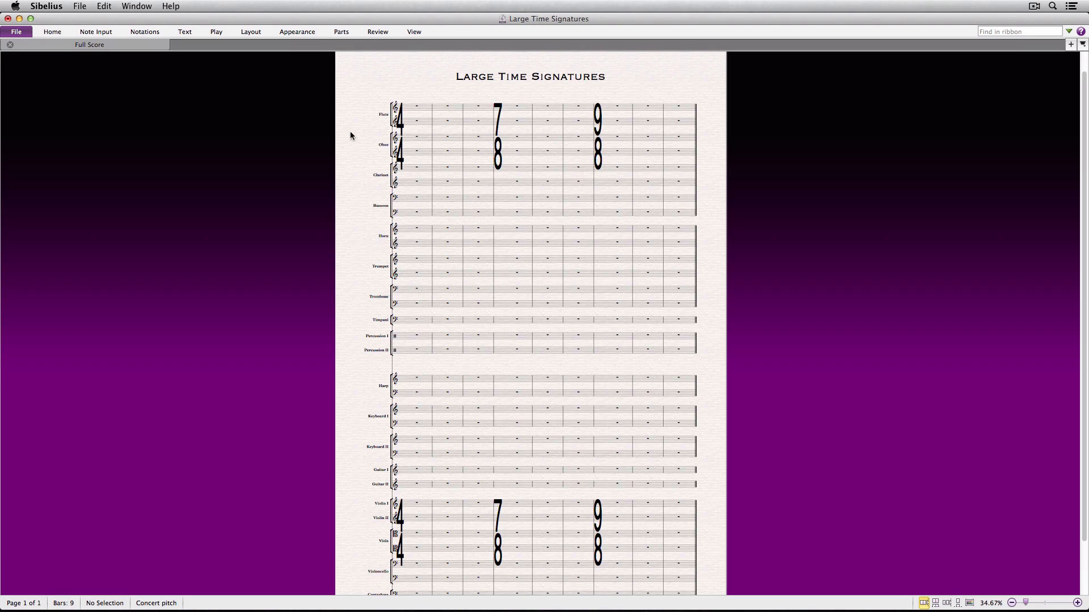
pyautogui.click(298, 32)
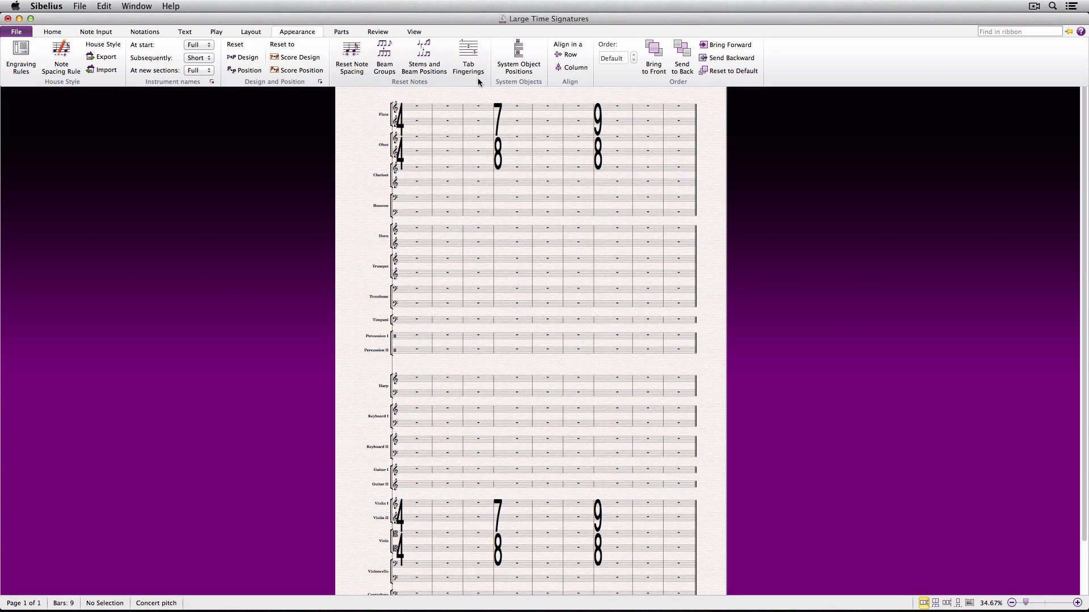
pyautogui.click(516, 66)
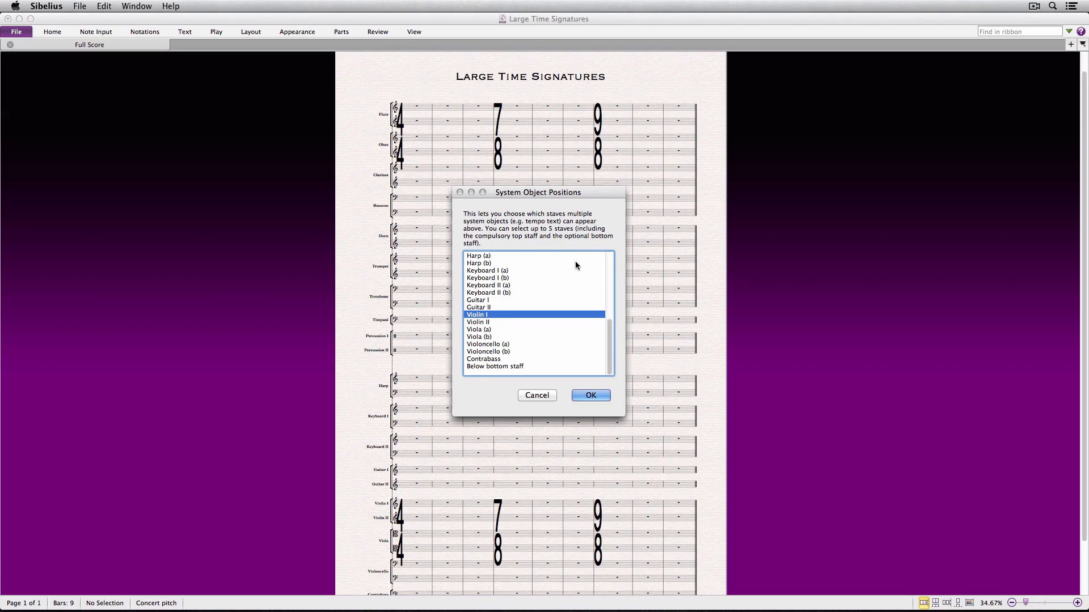
pyautogui.moveTo(611, 336); pyautogui.dragTo(611, 281)
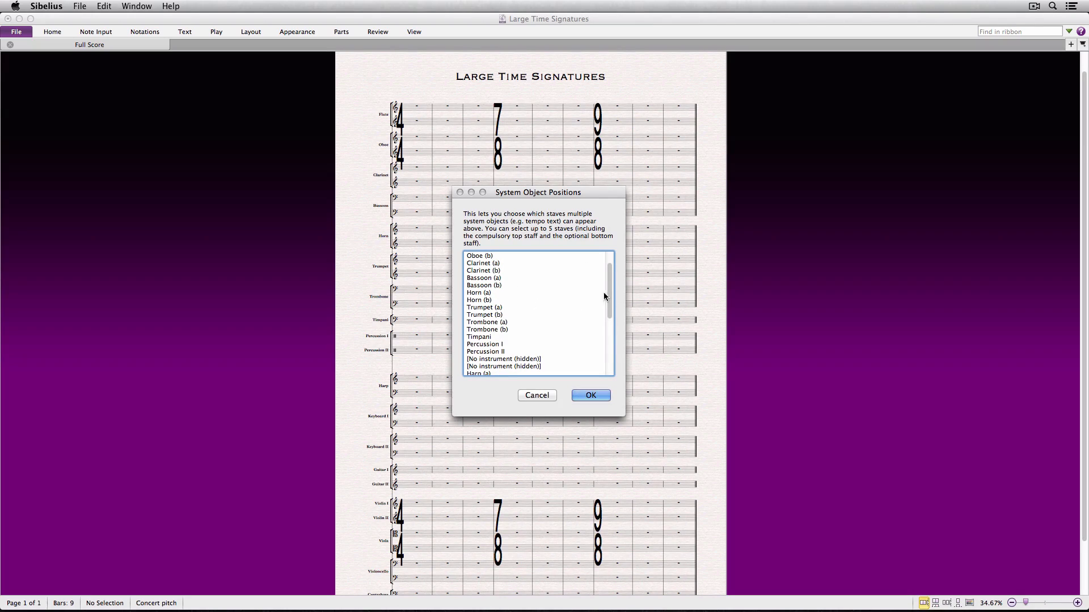
pyautogui.moveTo(607, 292)
pyautogui.mouseDown()
pyautogui.moveTo(601, 315)
pyautogui.moveTo(600, 275)
pyautogui.mouseUp()
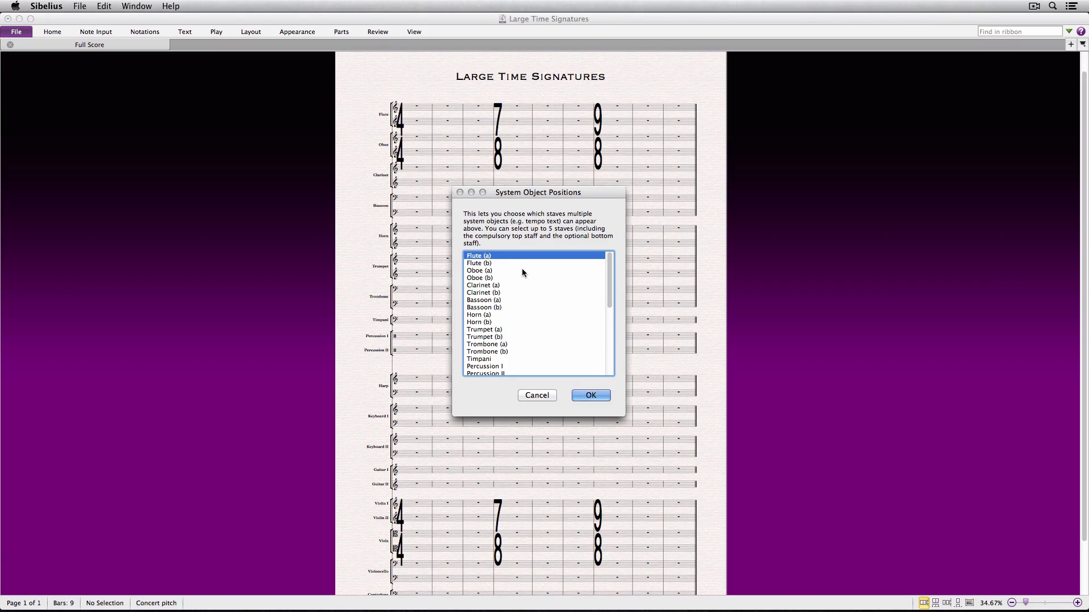
pyautogui.keyDown('super'); pyautogui.click(475, 315); pyautogui.keyUp('super')
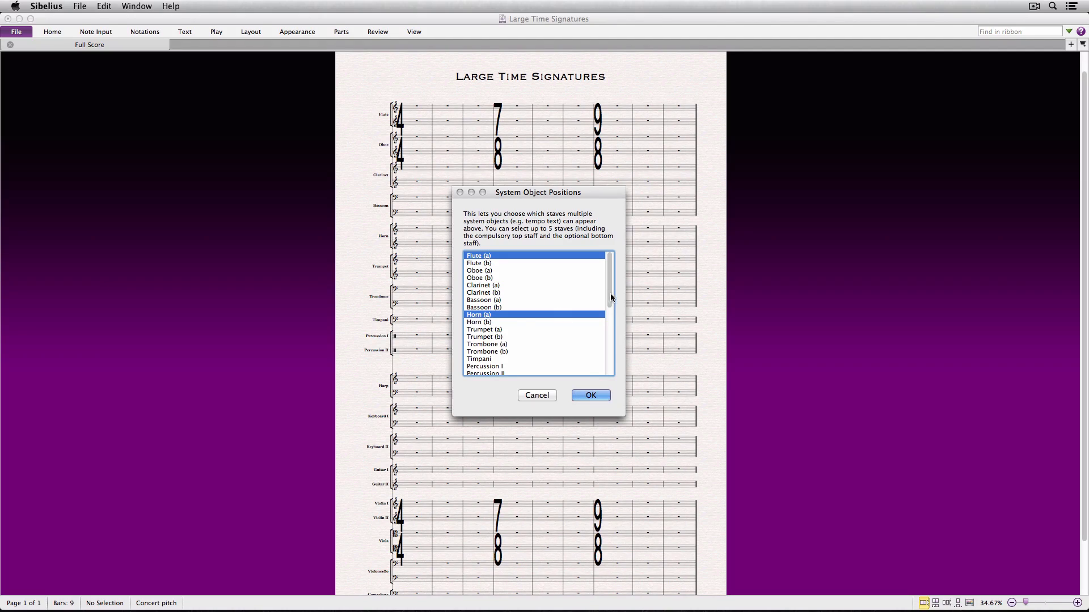
# Step: Add the Harp (a) staff to the system object positions, keeping Flute (a), Horn (a) and Violin I selected, and apply the selection
pyautogui.scroll(-2, 607, 298)
pyautogui.scroll(-1, 607, 299)
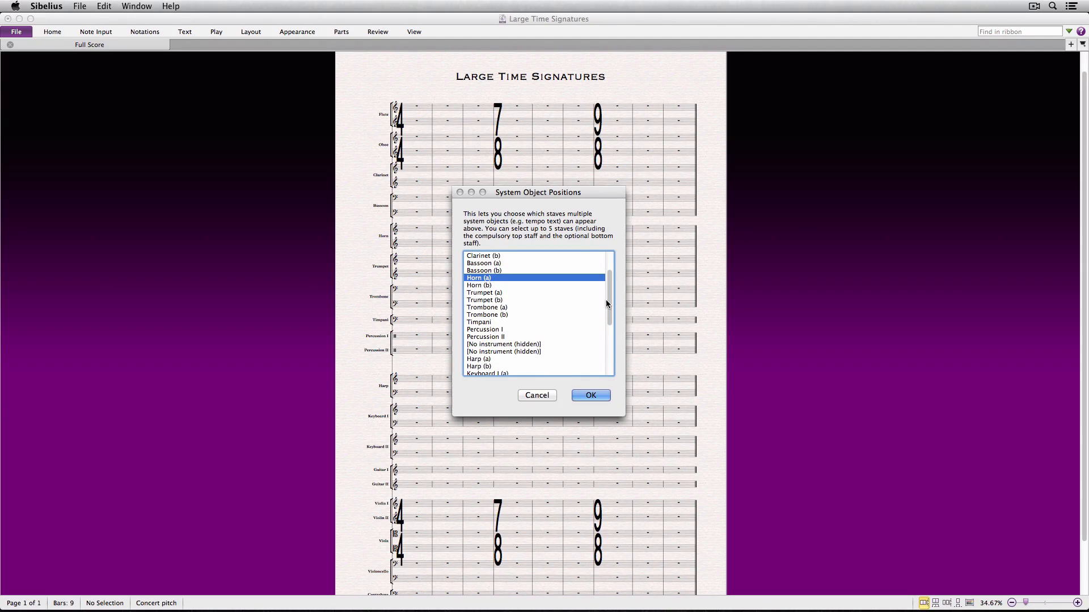
pyautogui.scroll(-1, 604, 304)
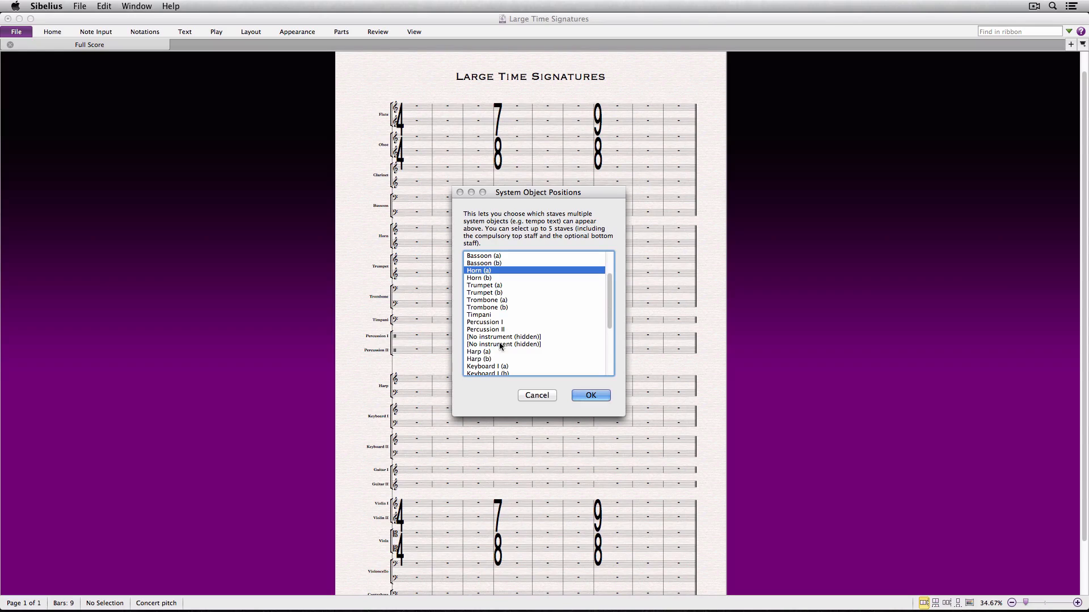
pyautogui.keyDown('super'); pyautogui.click(479, 352); pyautogui.keyUp('super')
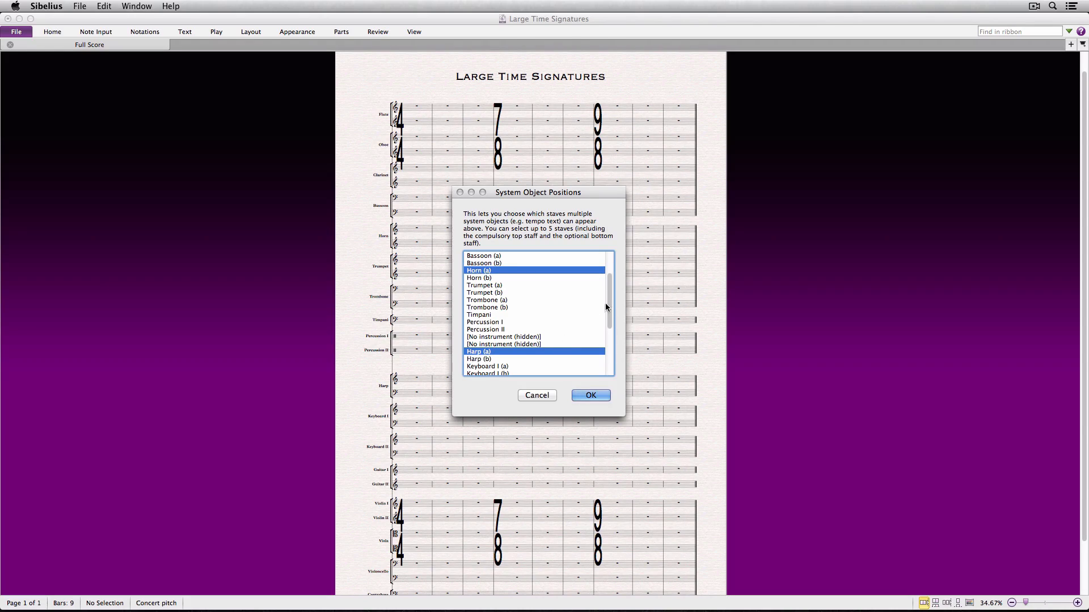
pyautogui.scroll(-2, 608, 310)
pyautogui.scroll(-7, 608, 316)
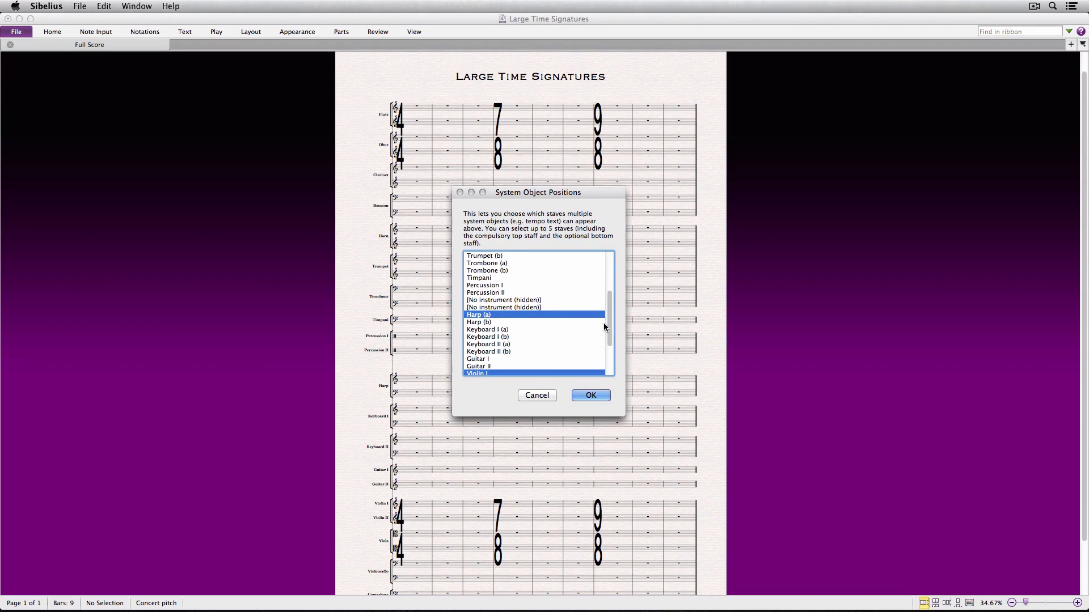
pyautogui.keyDown('super'); pyautogui.click(600, 342); pyautogui.keyUp('super')
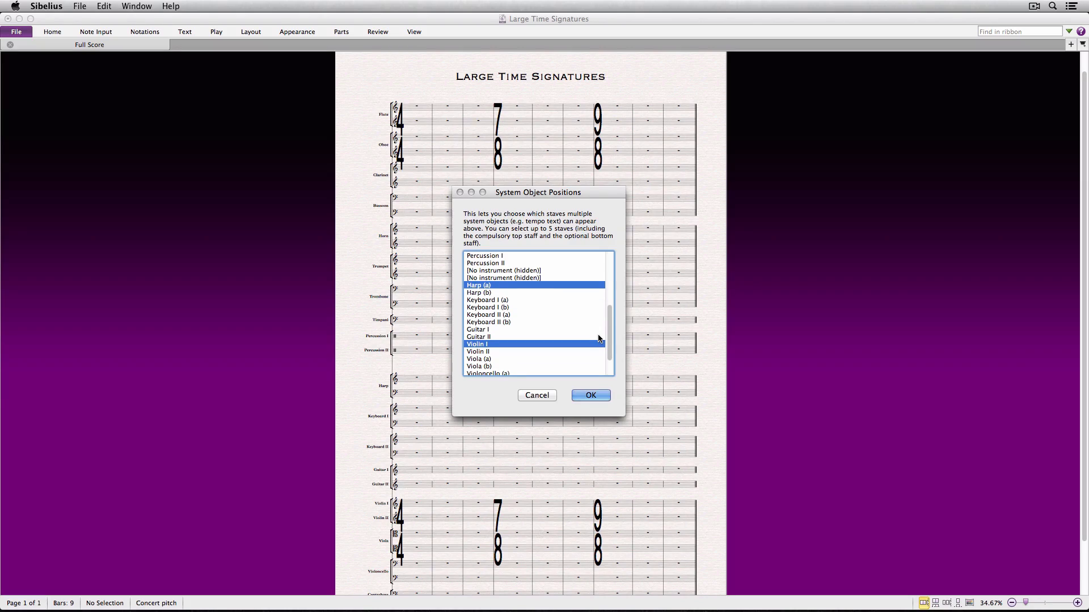
pyautogui.scroll(-2, 597, 343)
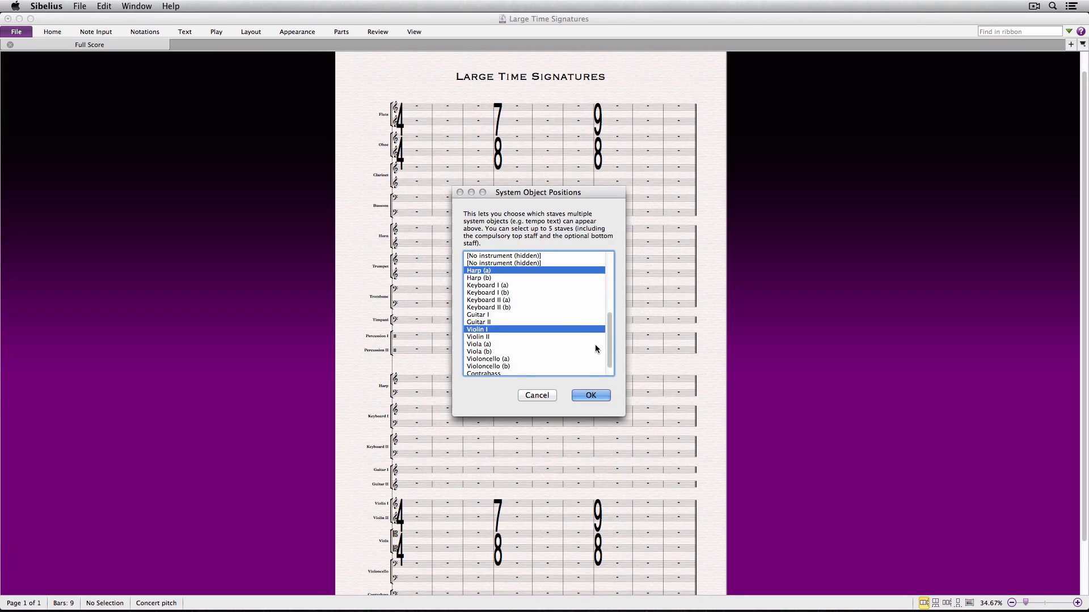
pyautogui.scroll(-2, 594, 347)
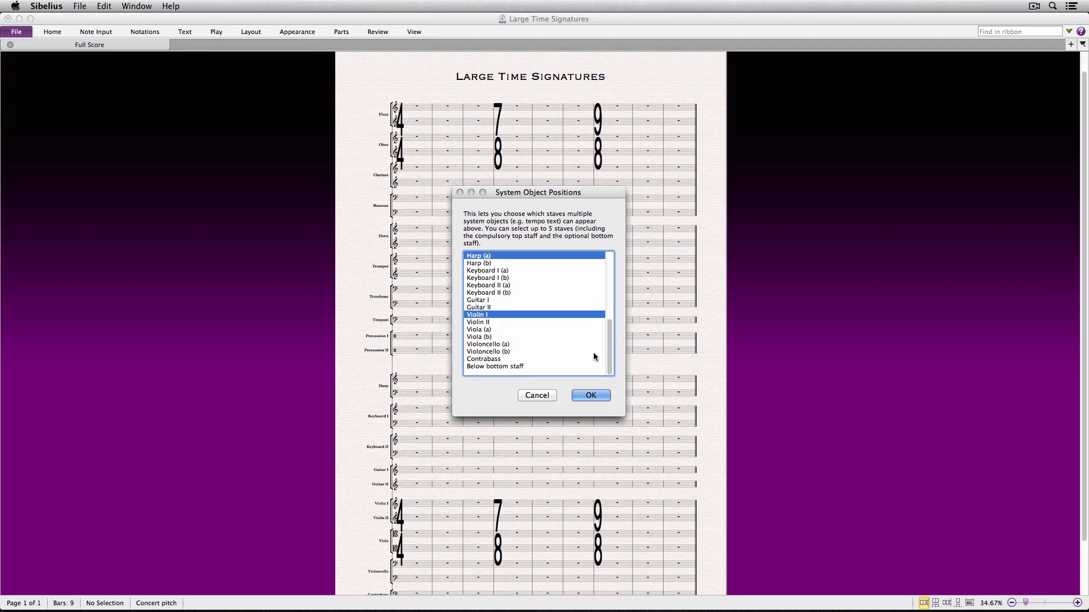
pyautogui.click(593, 395)
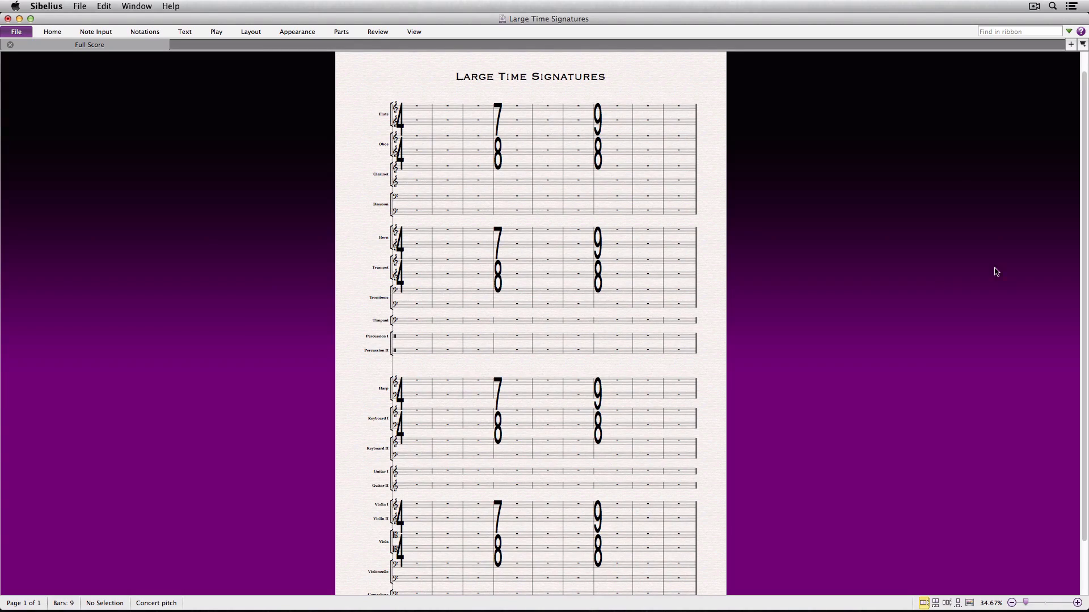
# Step: Reopen the system object positions and select the Horn (b) and Harp (b) staves
pyautogui.click(1013, 604)
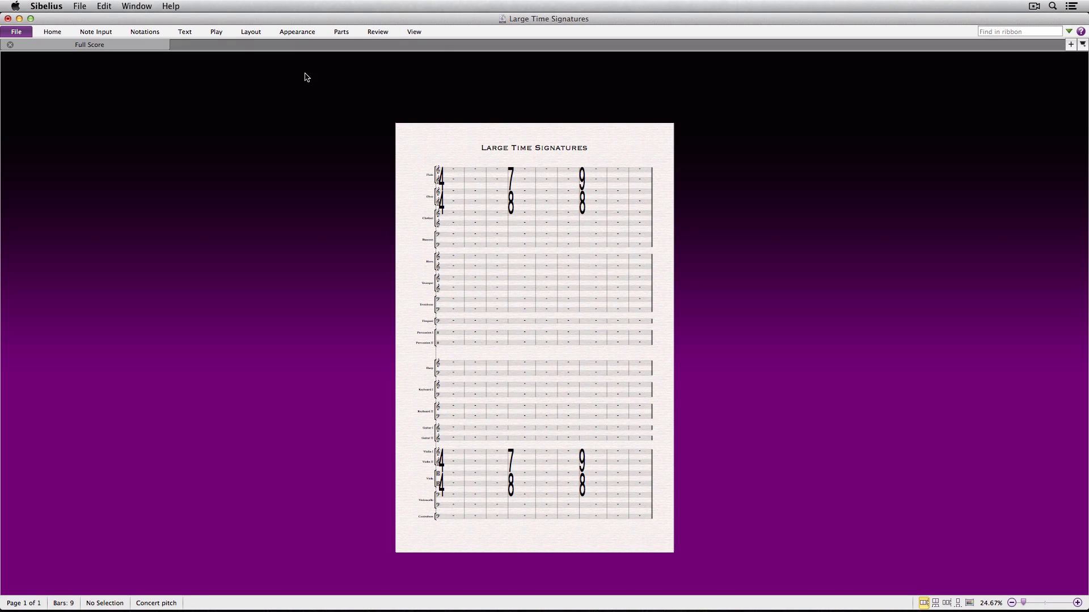
pyautogui.click(297, 32)
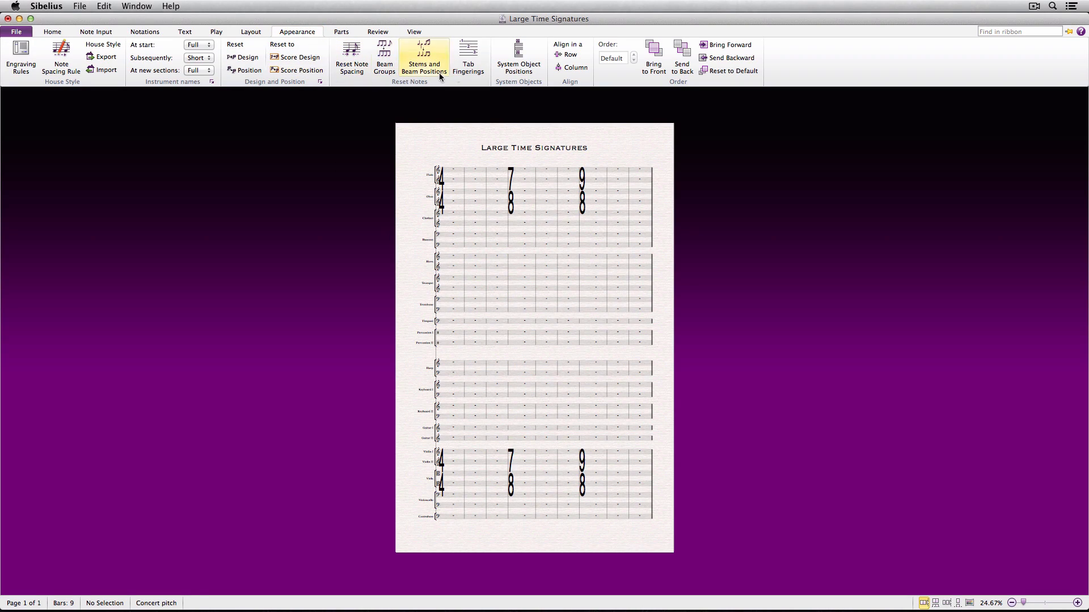
pyautogui.click(518, 56)
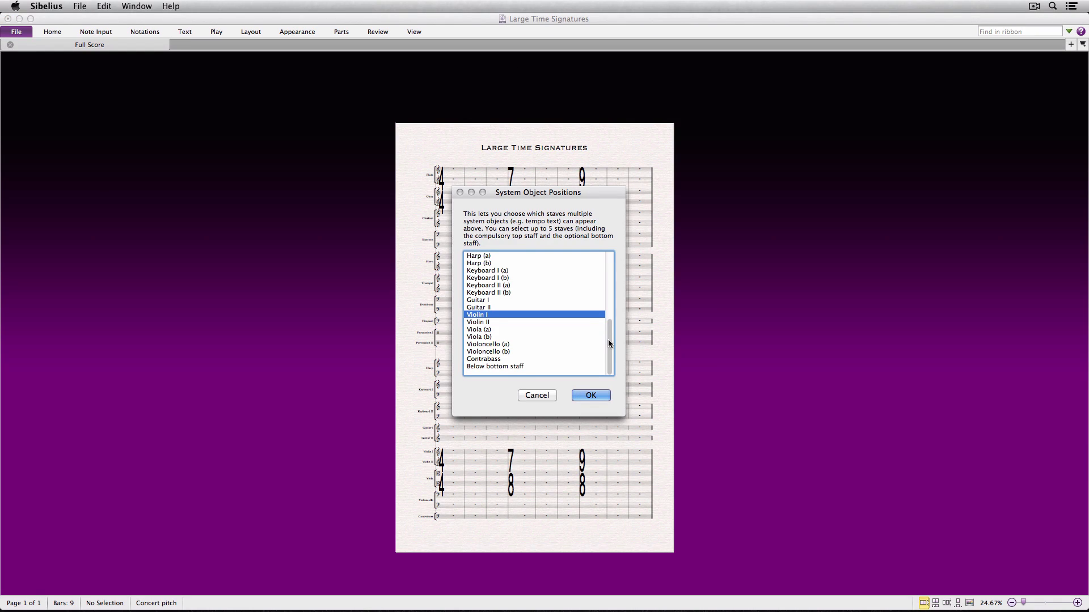
pyautogui.moveTo(611, 336); pyautogui.dragTo(602, 259)
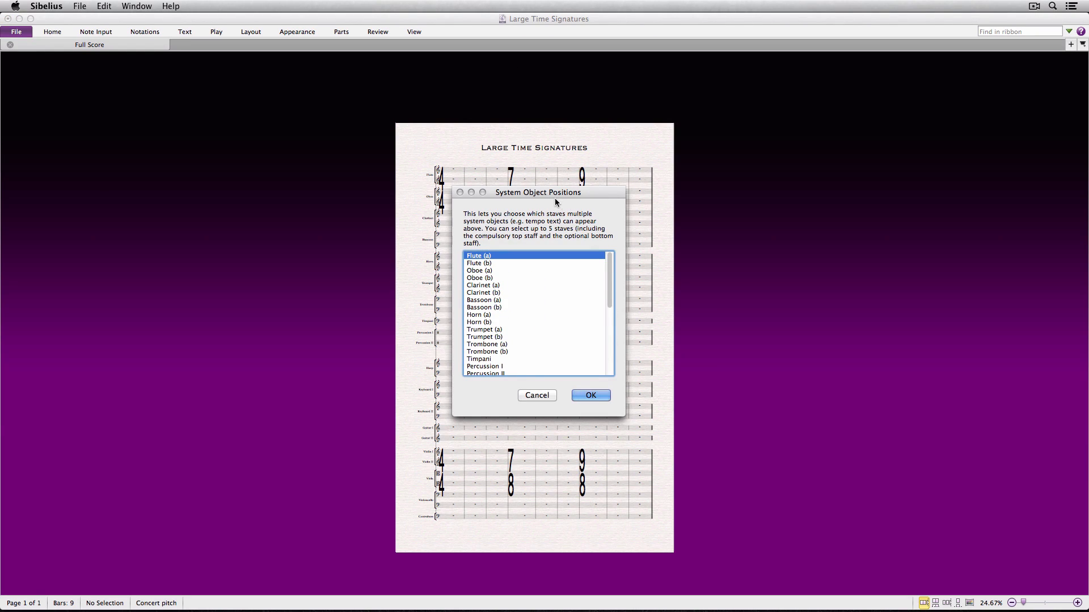
pyautogui.moveTo(553, 191); pyautogui.dragTo(784, 180)
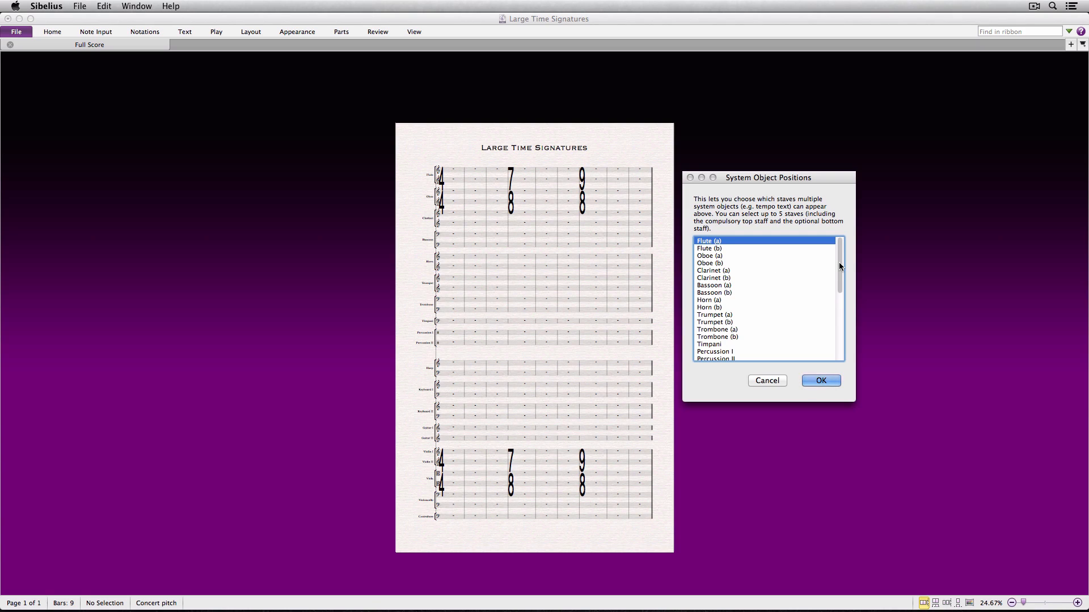
pyautogui.moveTo(839, 263); pyautogui.dragTo(839, 266)
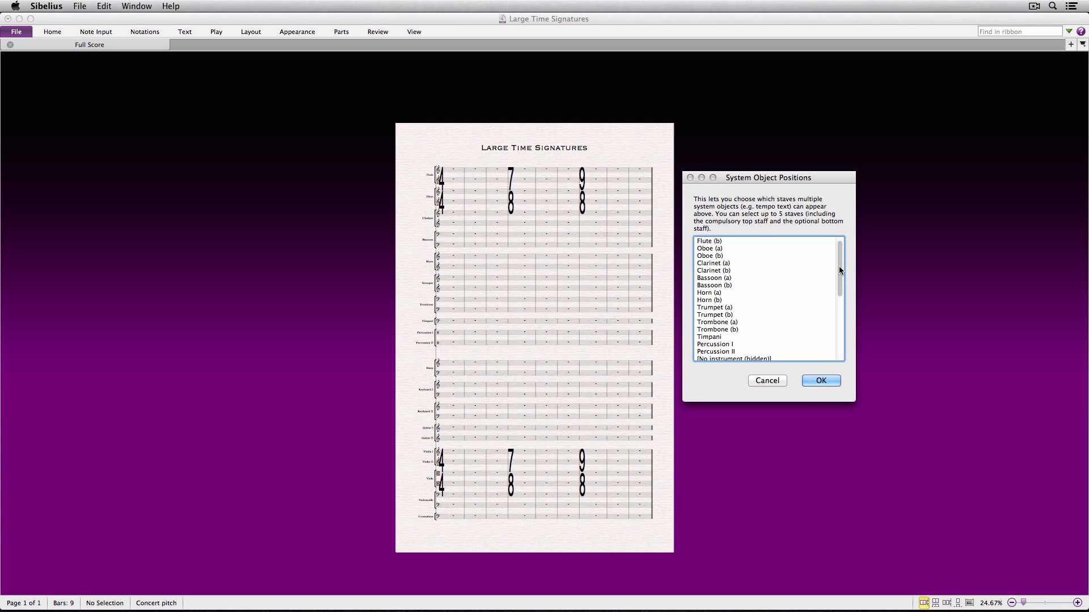
pyautogui.click(709, 301)
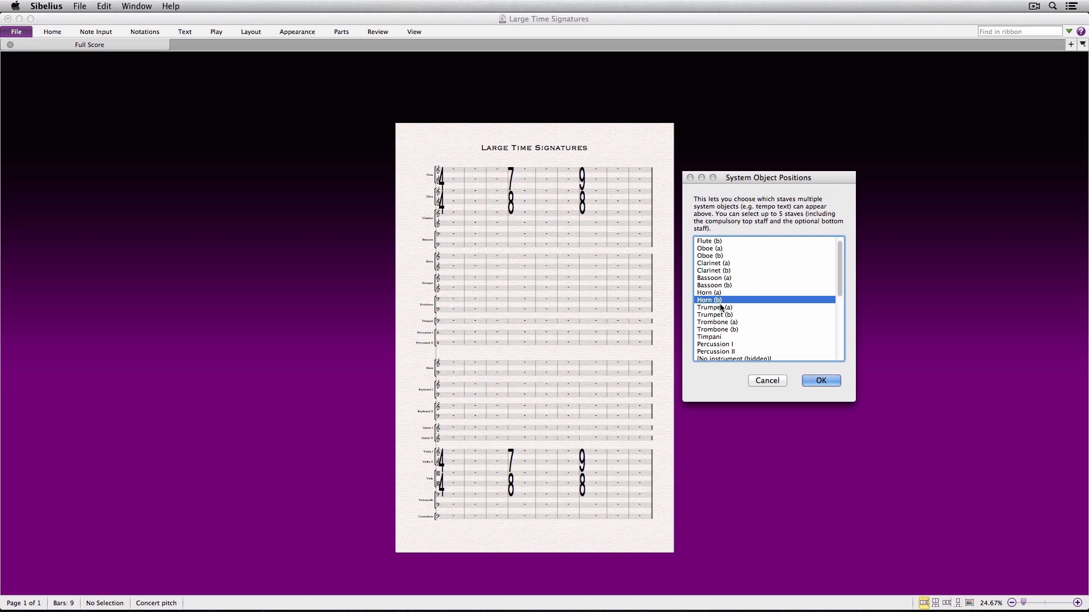
pyautogui.moveTo(838, 269); pyautogui.dragTo(835, 288)
pyautogui.keyDown('super'); pyautogui.click(735, 337); pyautogui.keyUp('super')
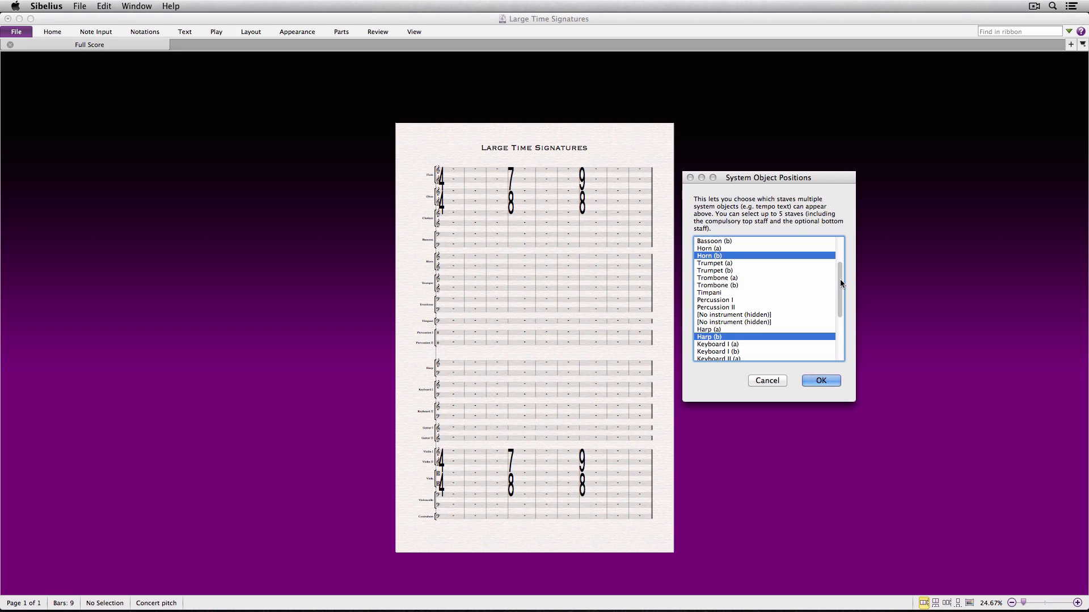
# Step: Replace Violin I with Violin II in the system object positions and apply the selection
pyautogui.moveTo(840, 280); pyautogui.dragTo(834, 330)
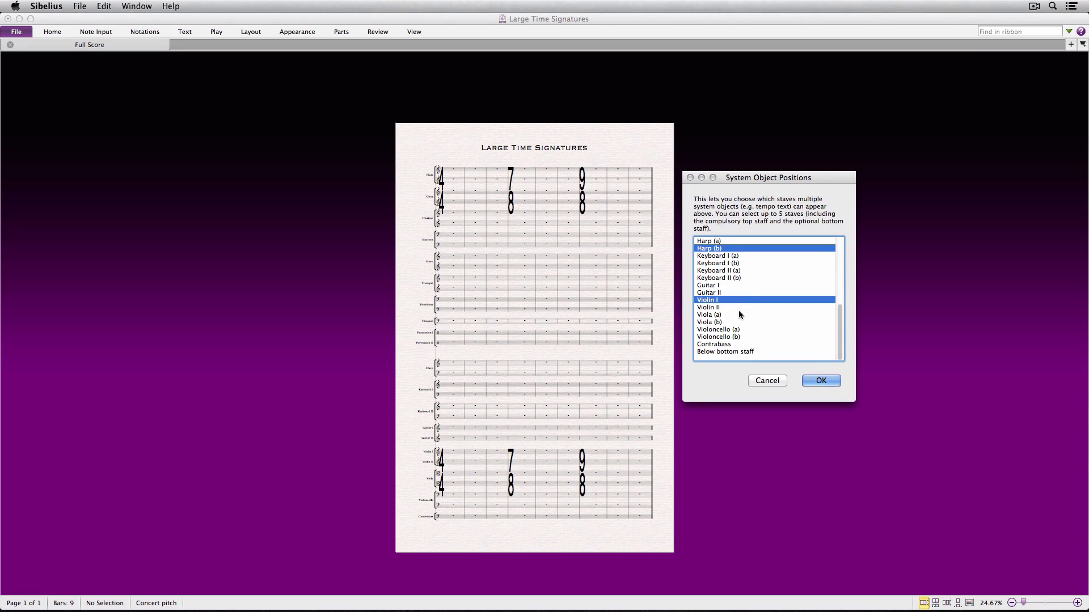
pyautogui.keyDown('super'); pyautogui.click(717, 312); pyautogui.keyUp('super')
pyautogui.scroll(3, 717, 311)
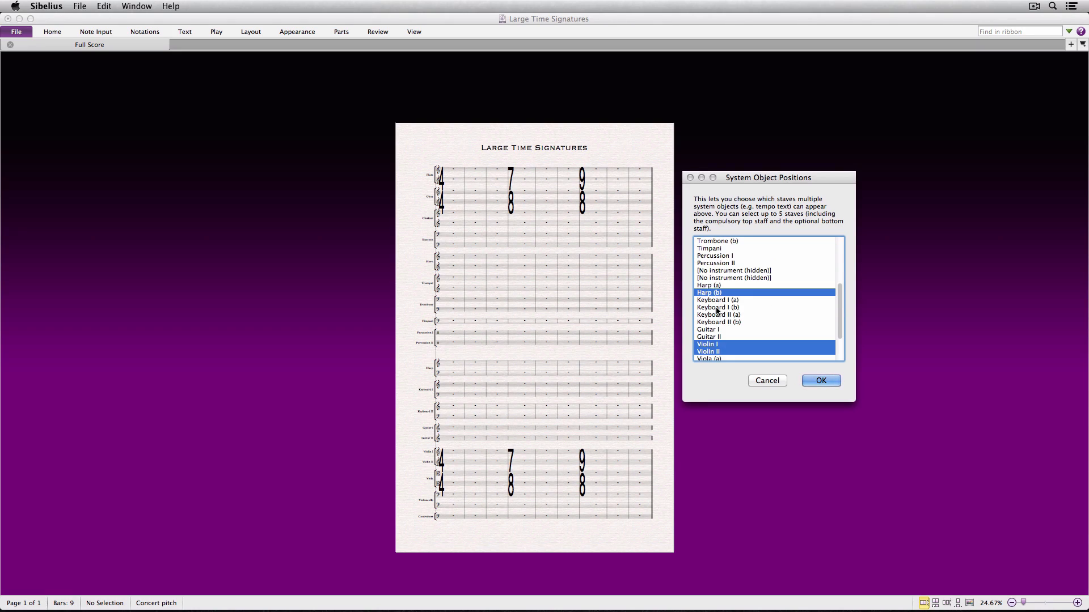
pyautogui.keyDown('super'); pyautogui.click(719, 345); pyautogui.keyUp('super')
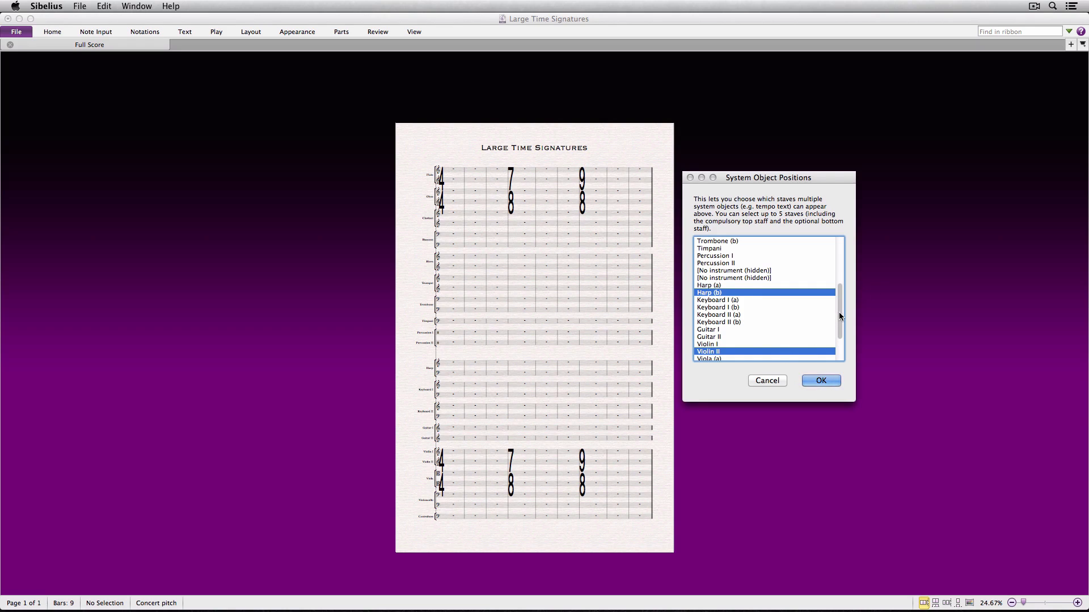
pyautogui.moveTo(839, 311); pyautogui.dragTo(839, 354)
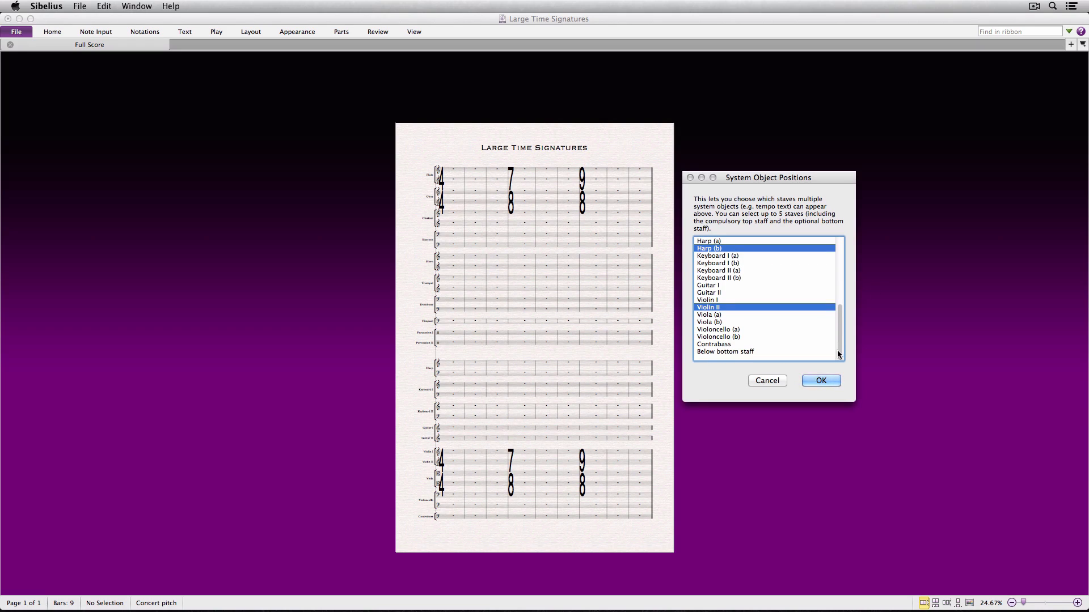
pyautogui.click(818, 382)
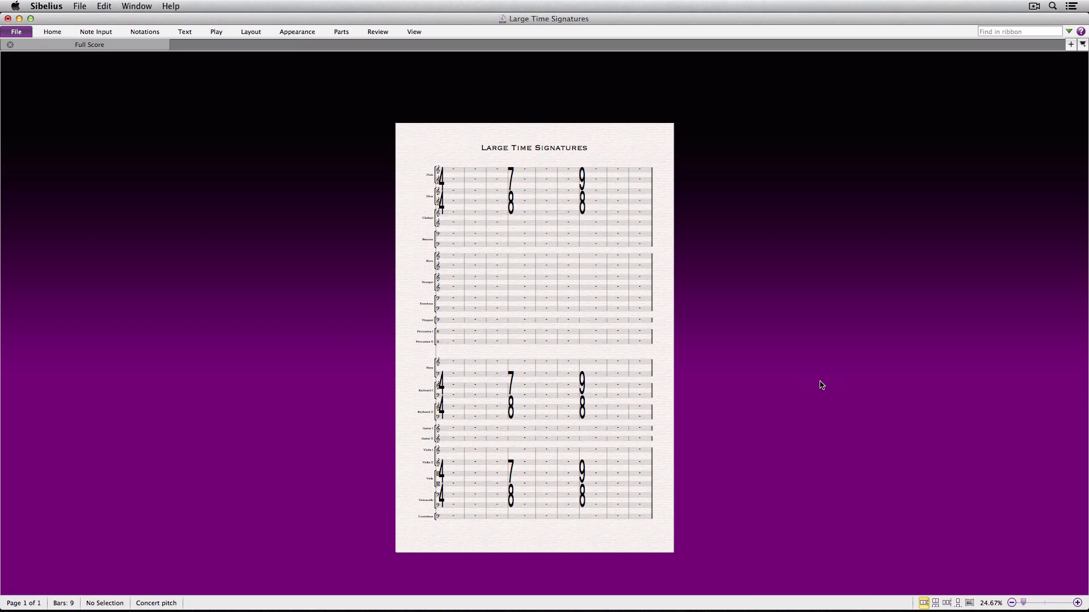
# Step: Add the Horn (b) staff to the system object positions, keeping Flute (a), Harp (b) and Violin II selected, and apply it
pyautogui.click(307, 33)
pyautogui.click(517, 52)
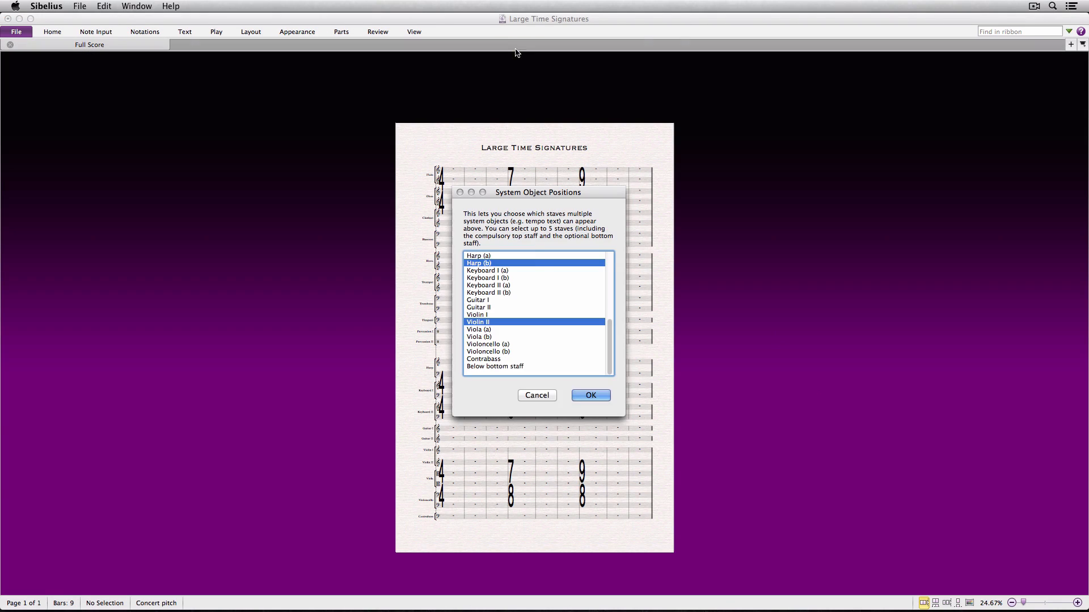
pyautogui.moveTo(535, 196); pyautogui.dragTo(791, 178)
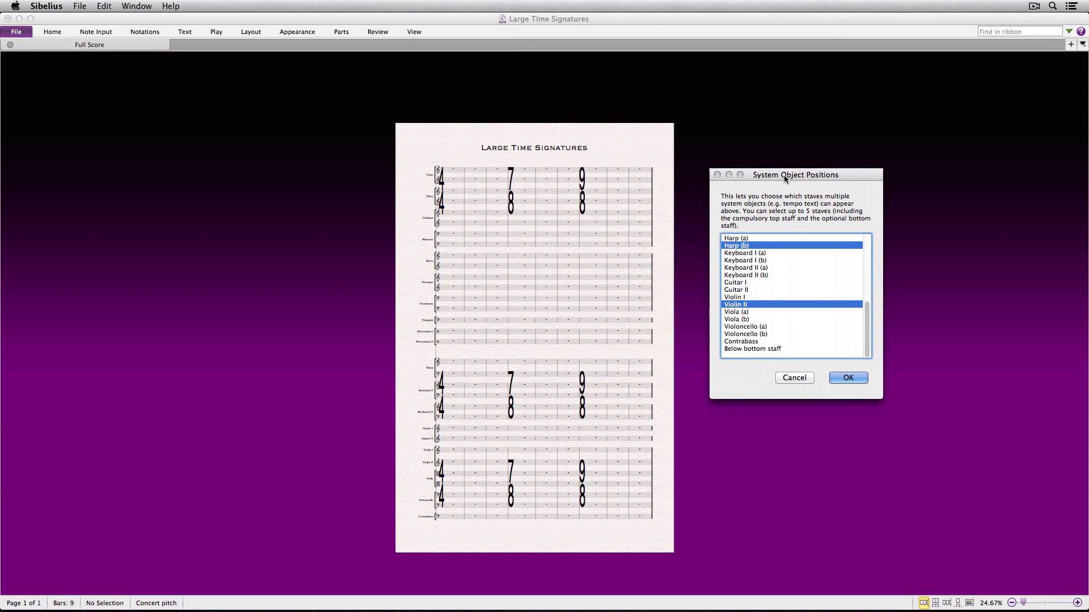
pyautogui.moveTo(865, 311); pyautogui.dragTo(856, 219)
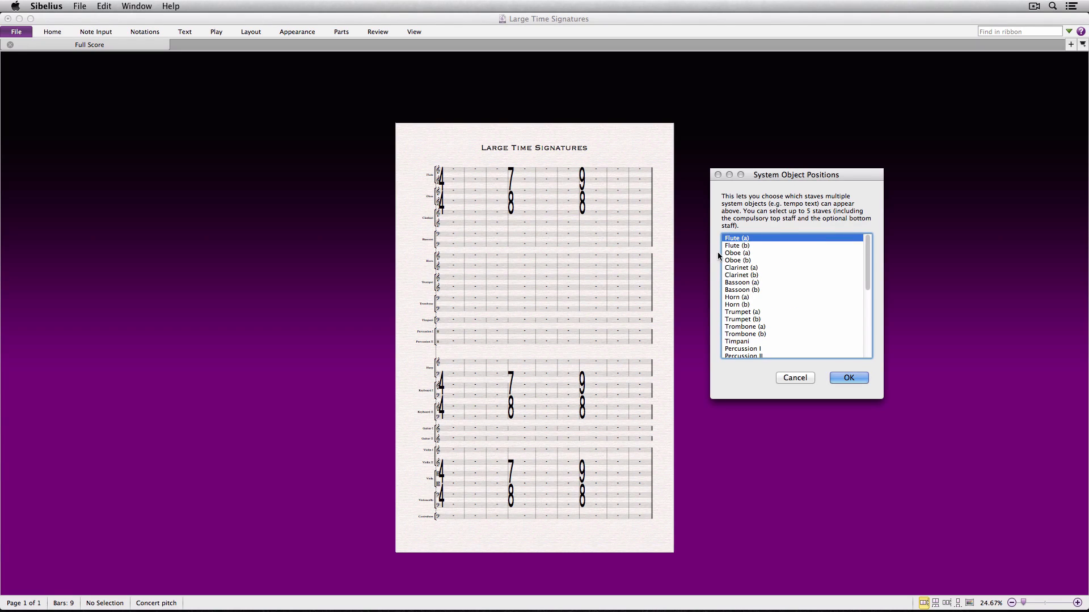
pyautogui.keyDown('super'); pyautogui.click(741, 305); pyautogui.keyUp('super')
pyautogui.click(843, 376)
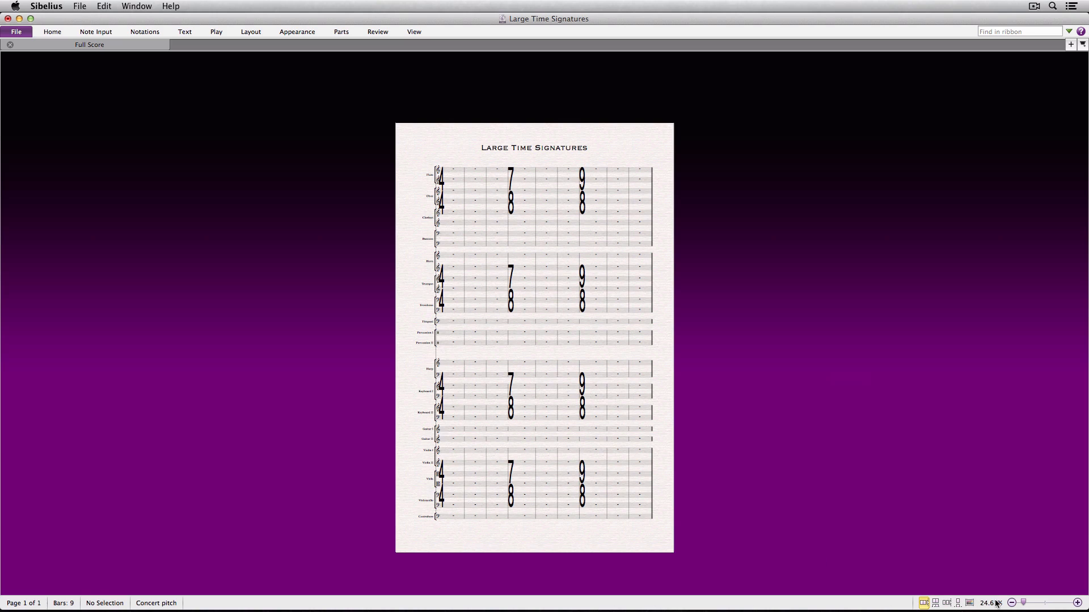
# Step: Select the 4/4, 7/8 and 9/8 time signatures together, move them slightly to the right, and clear the selection
pyautogui.click(1077, 603)
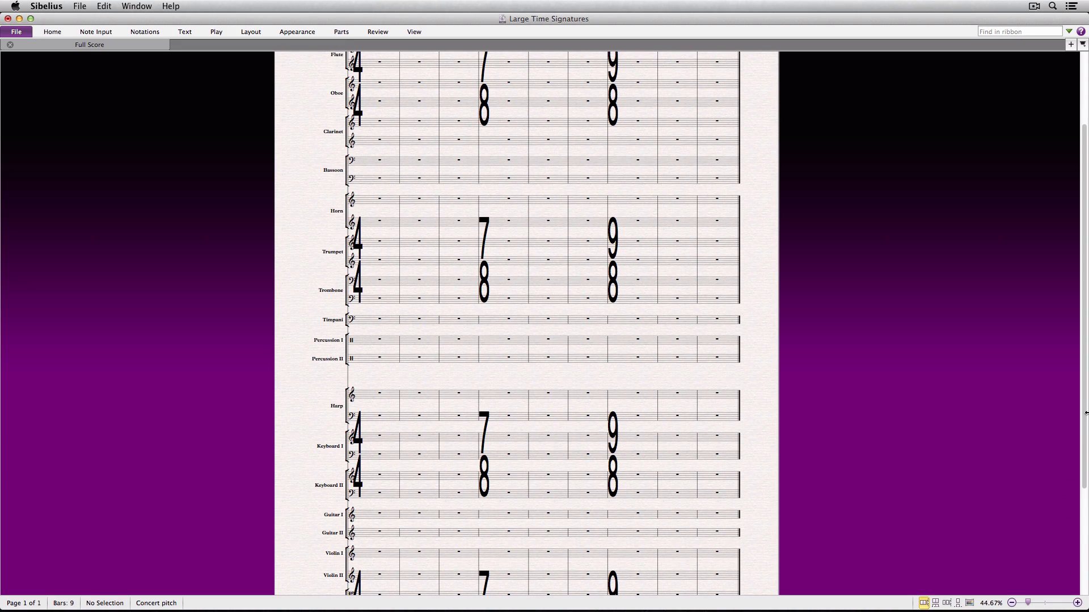
pyautogui.moveTo(1085, 418); pyautogui.dragTo(1084, 358)
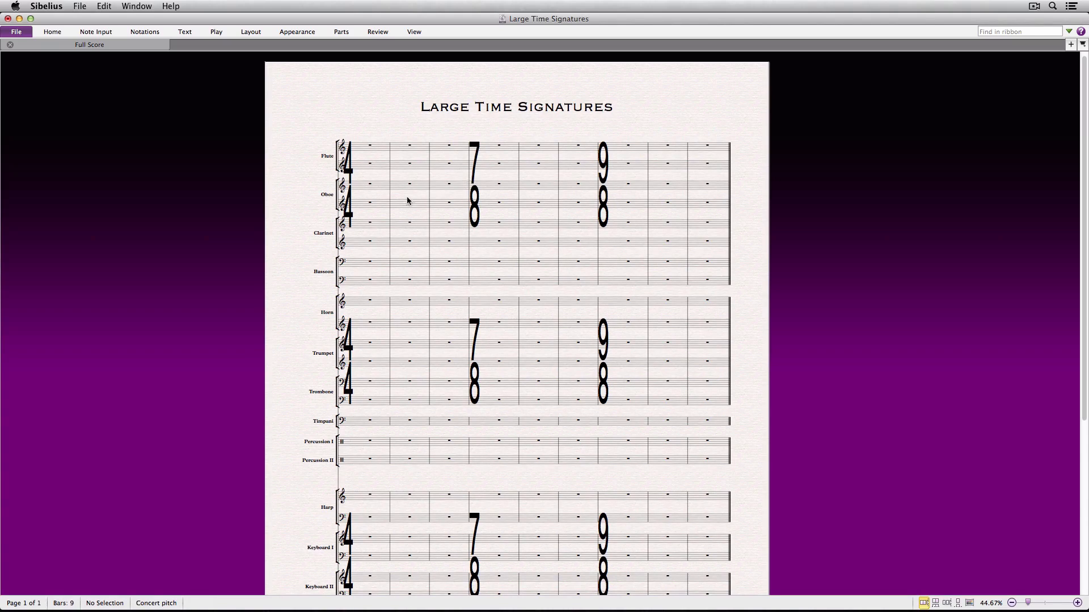
pyautogui.click(348, 172)
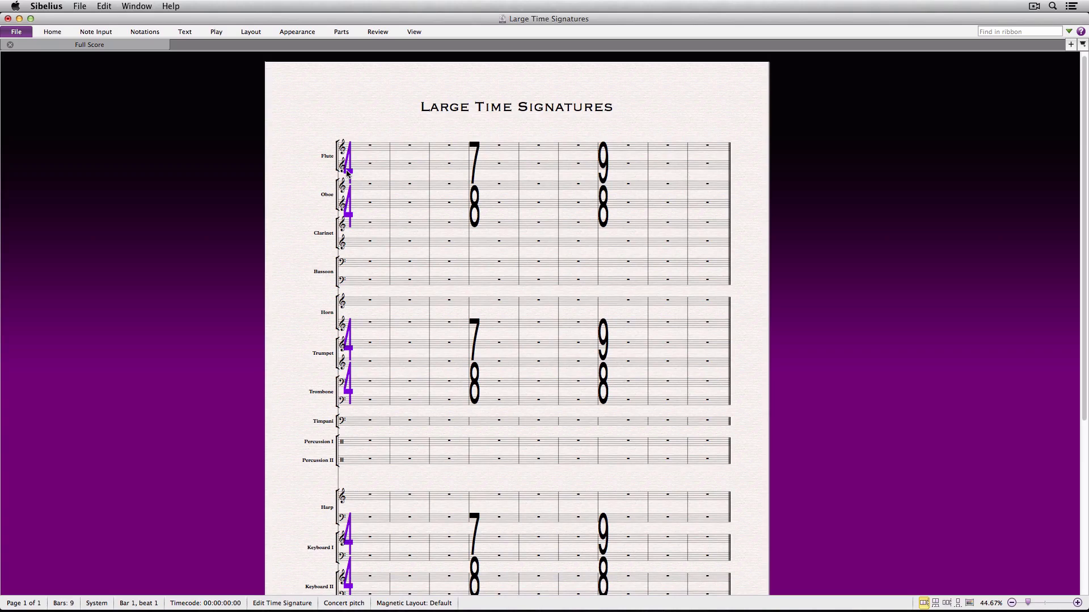
pyautogui.keyDown('super'); pyautogui.click(475, 147); pyautogui.keyUp('super')
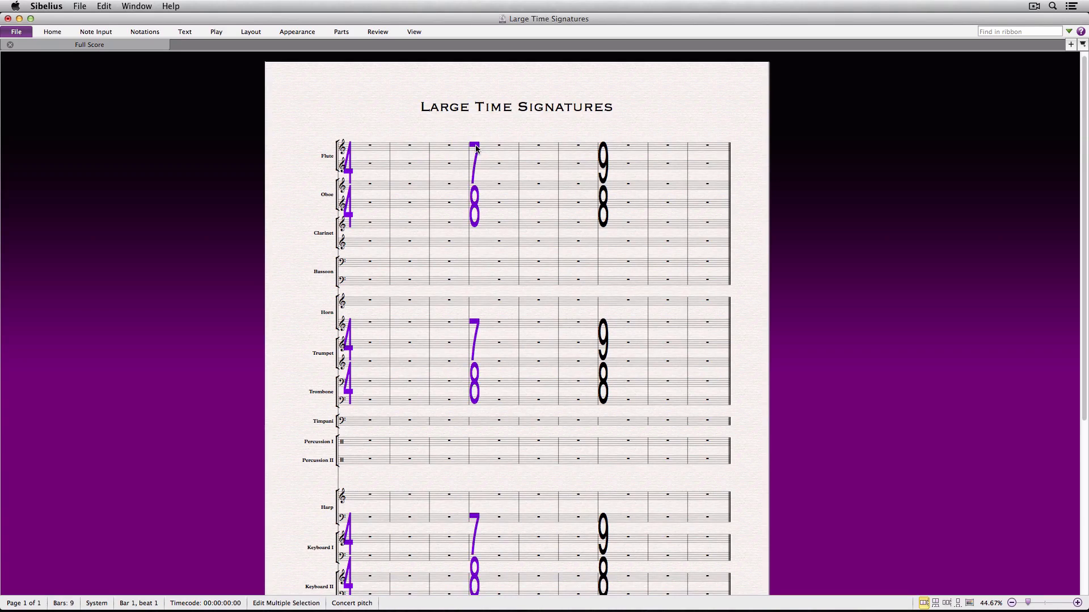
pyautogui.keyDown('super'); pyautogui.click(603, 146); pyautogui.keyUp('super')
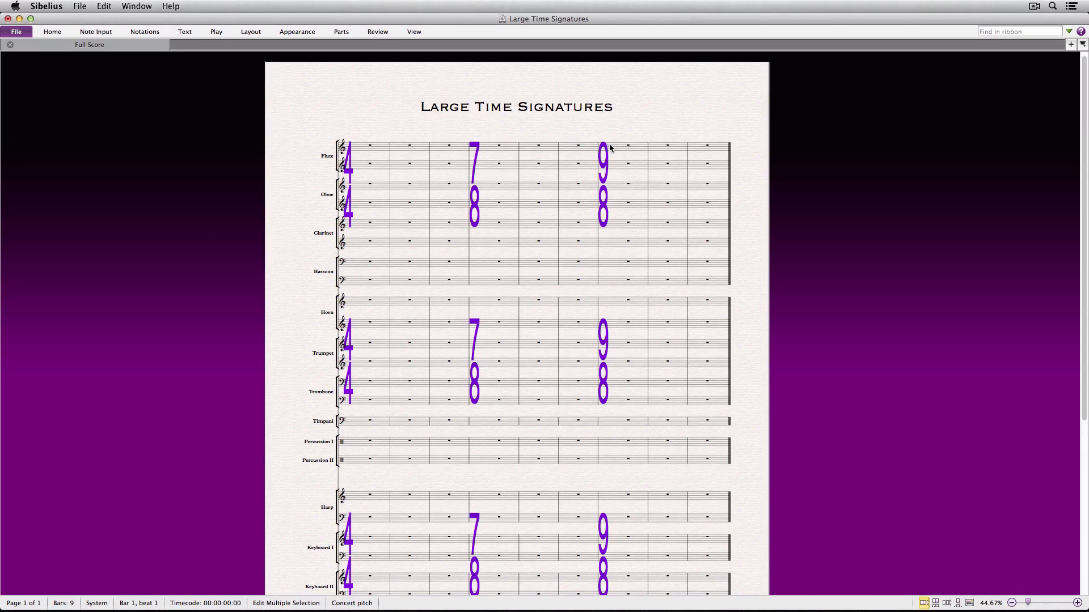
pyautogui.moveTo(601, 149)
pyautogui.mouseDown()
pyautogui.moveTo(612, 149)
pyautogui.moveTo(604, 144)
pyautogui.mouseUp()
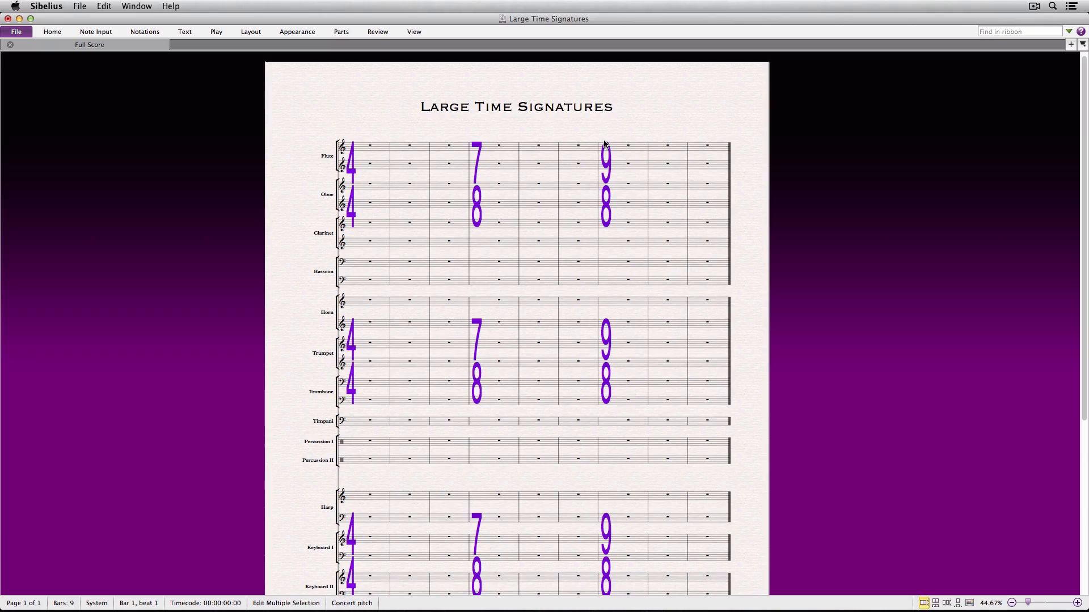
pyautogui.click(653, 90)
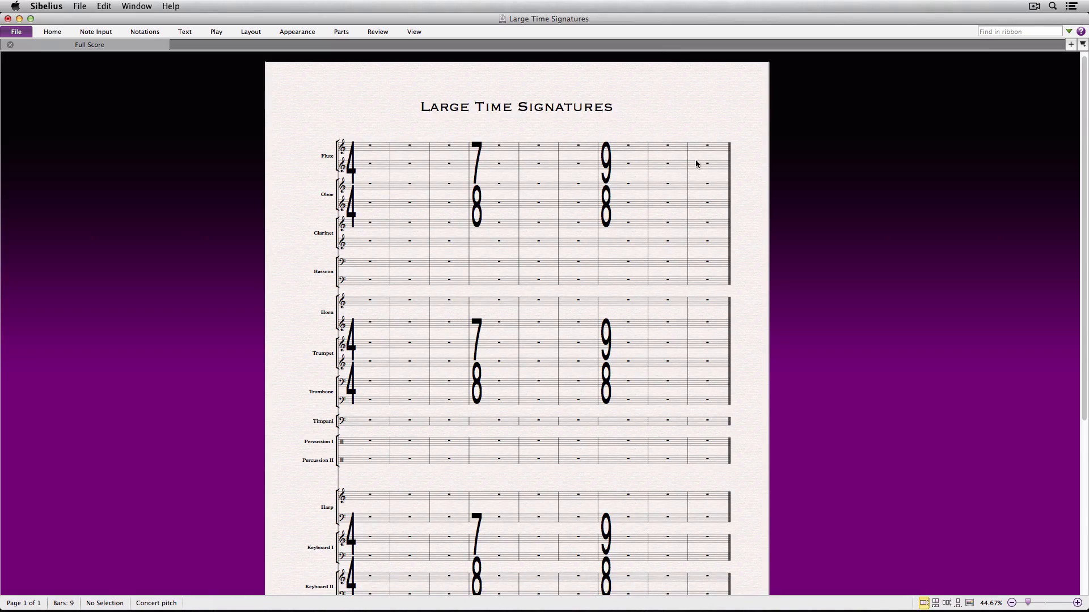